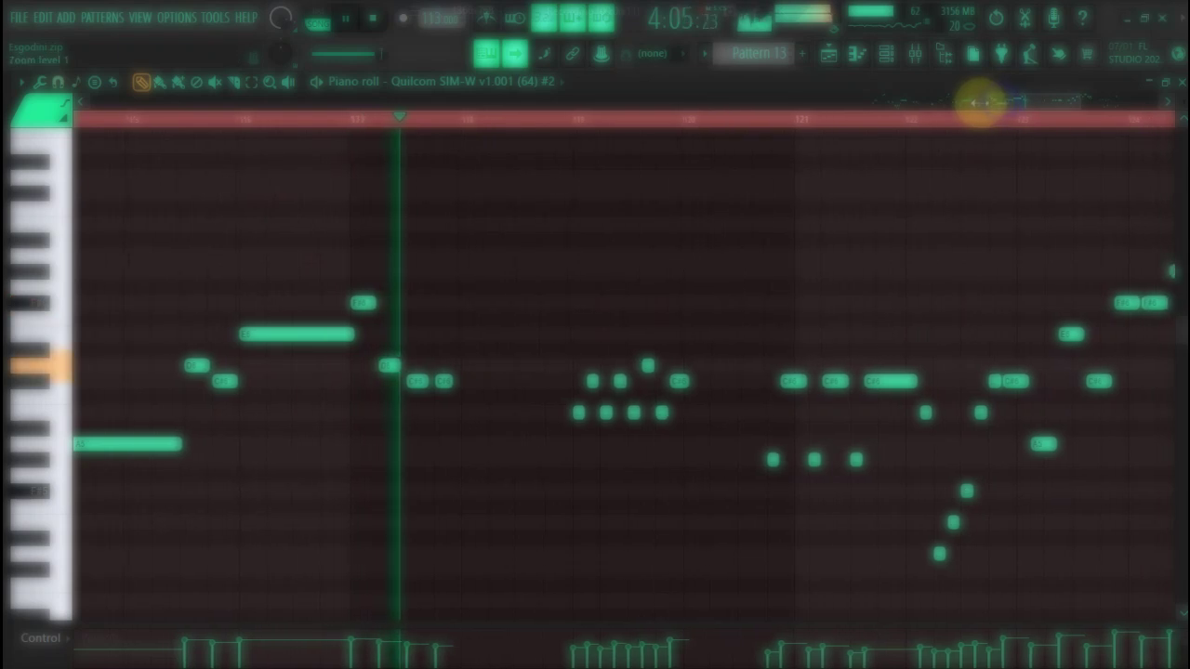
- Open Pattern 1 from Track 3 of the playlist and examine its Addictive Keys chords across the whole pattern
scroll(977, 100, down, 1)
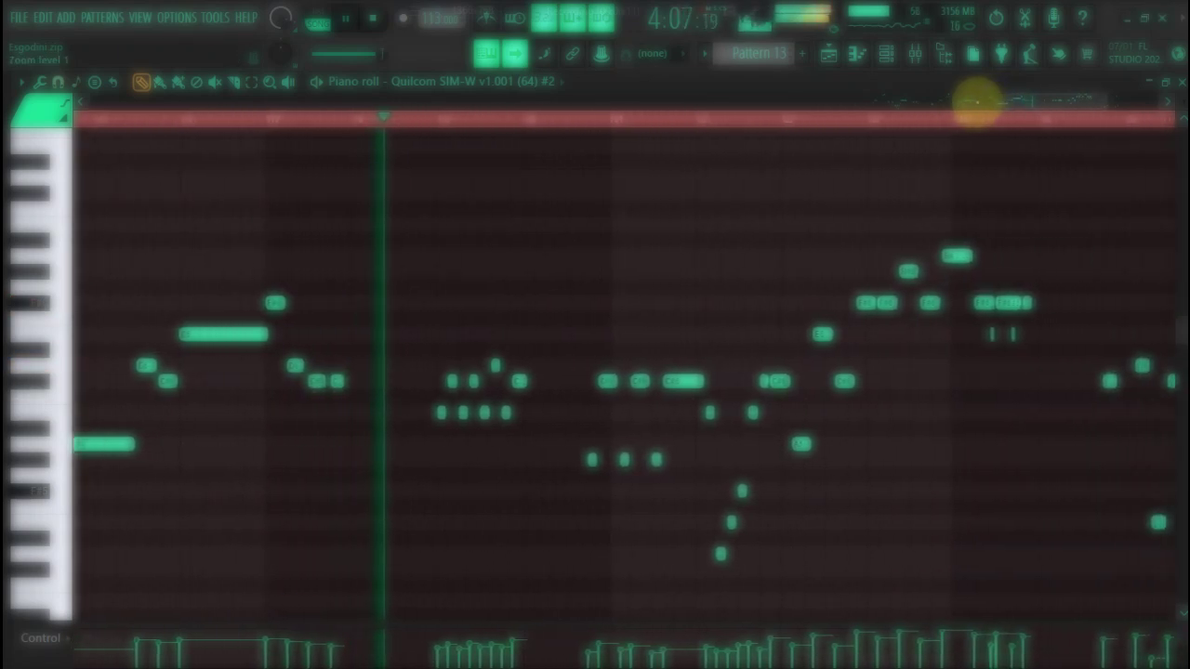
click(828, 54)
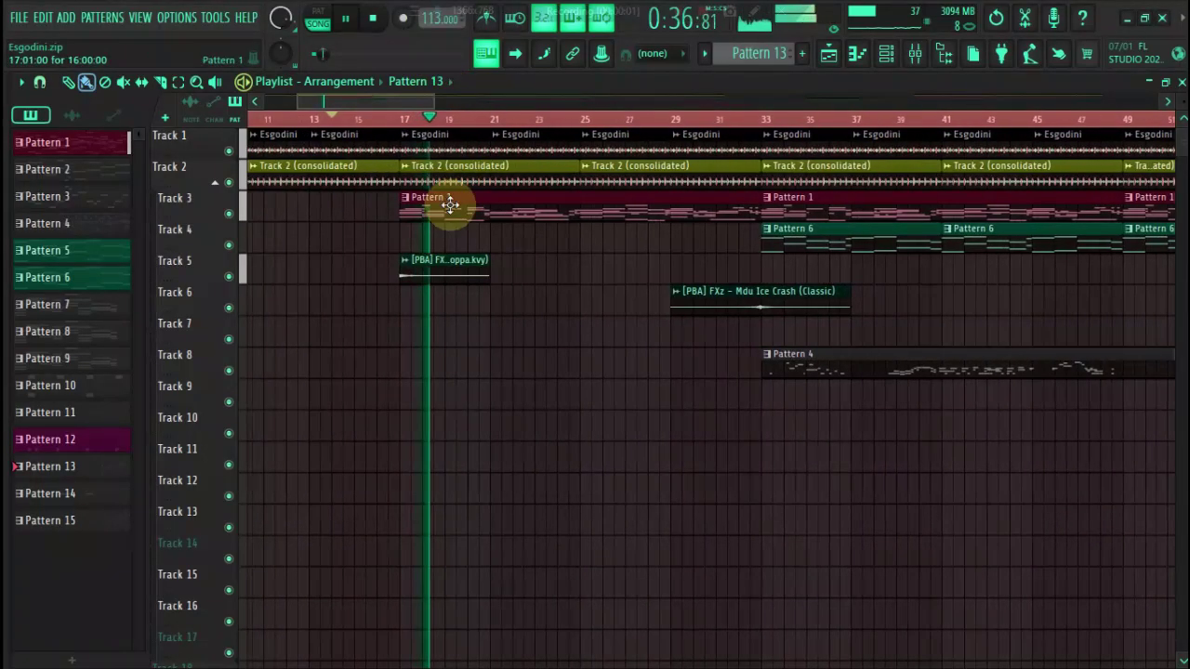
double_click(450, 206)
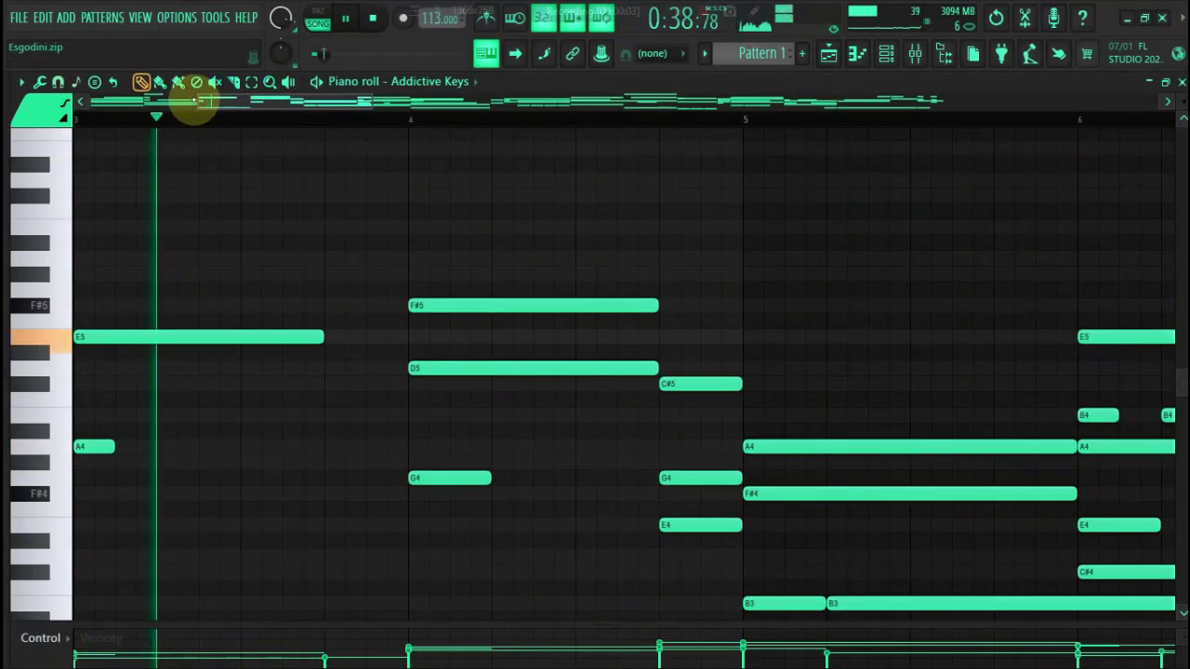
drag(189, 100, 4, 58)
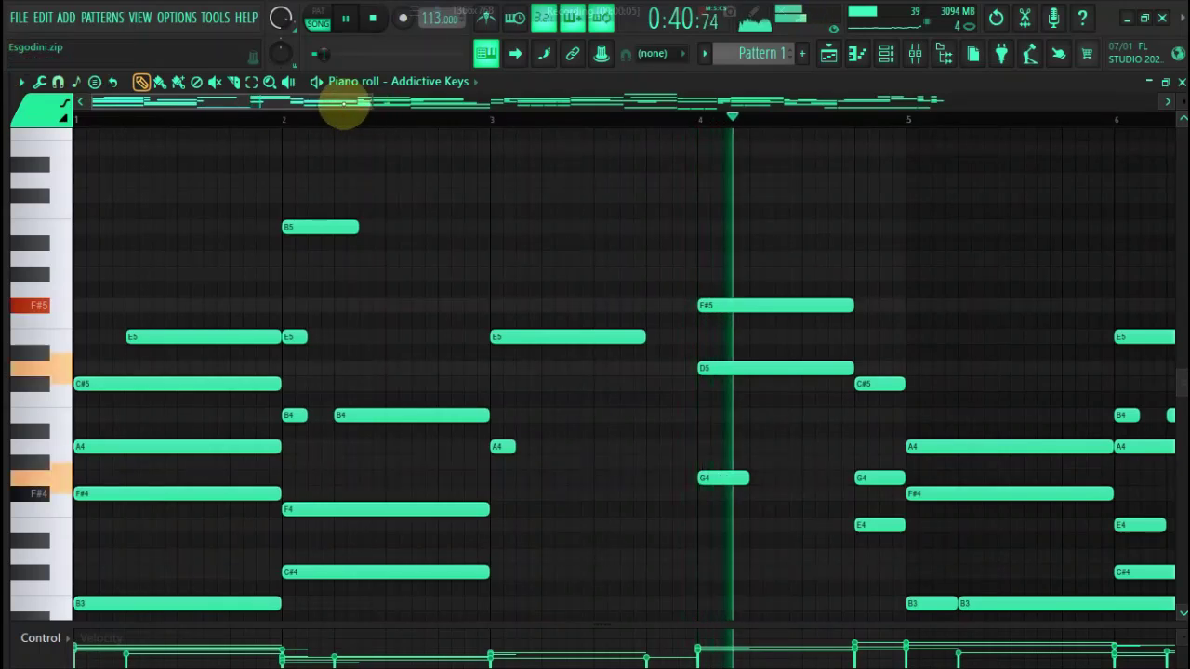
drag(375, 102, 904, 357)
scroll(623, 372, down, 5)
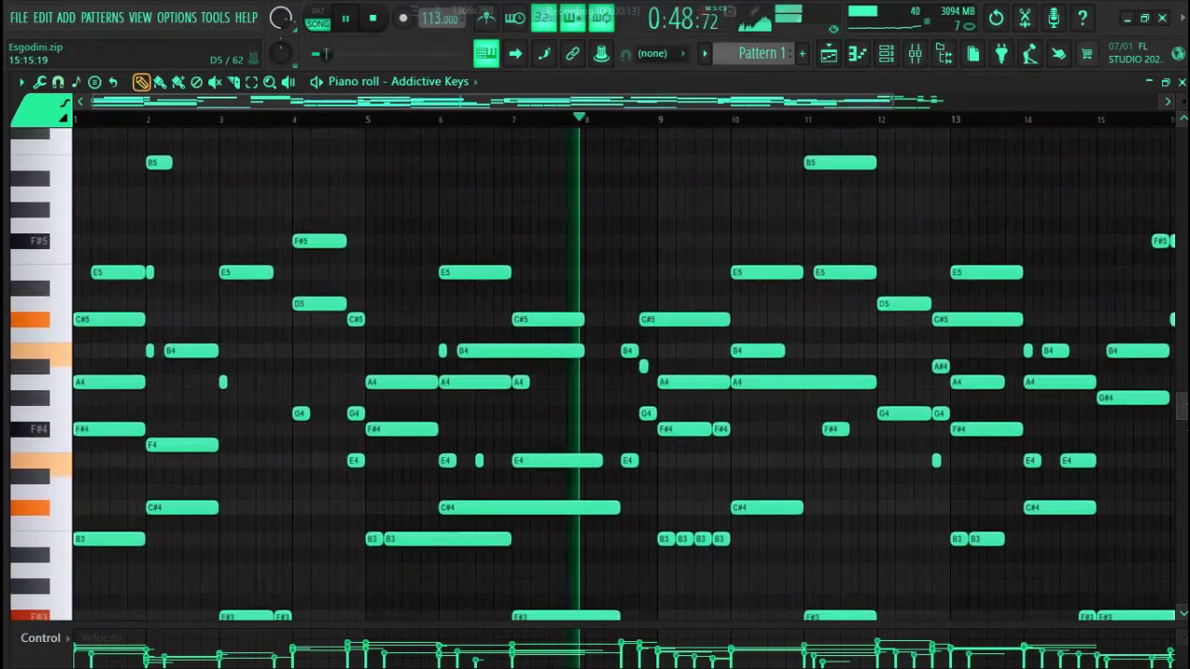
scroll(623, 372, up, 2)
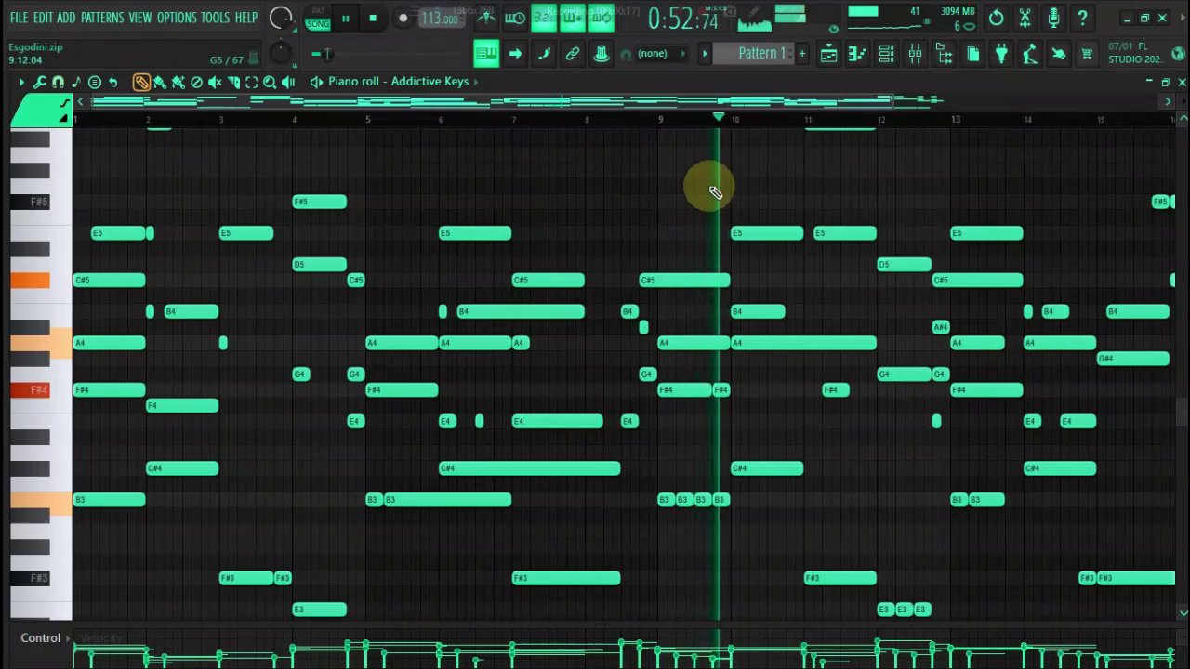
drag(888, 102, 1052, 195)
- Open the Addictive Keys instrument from the channel rack and bring its full preset view into sight
click(887, 53)
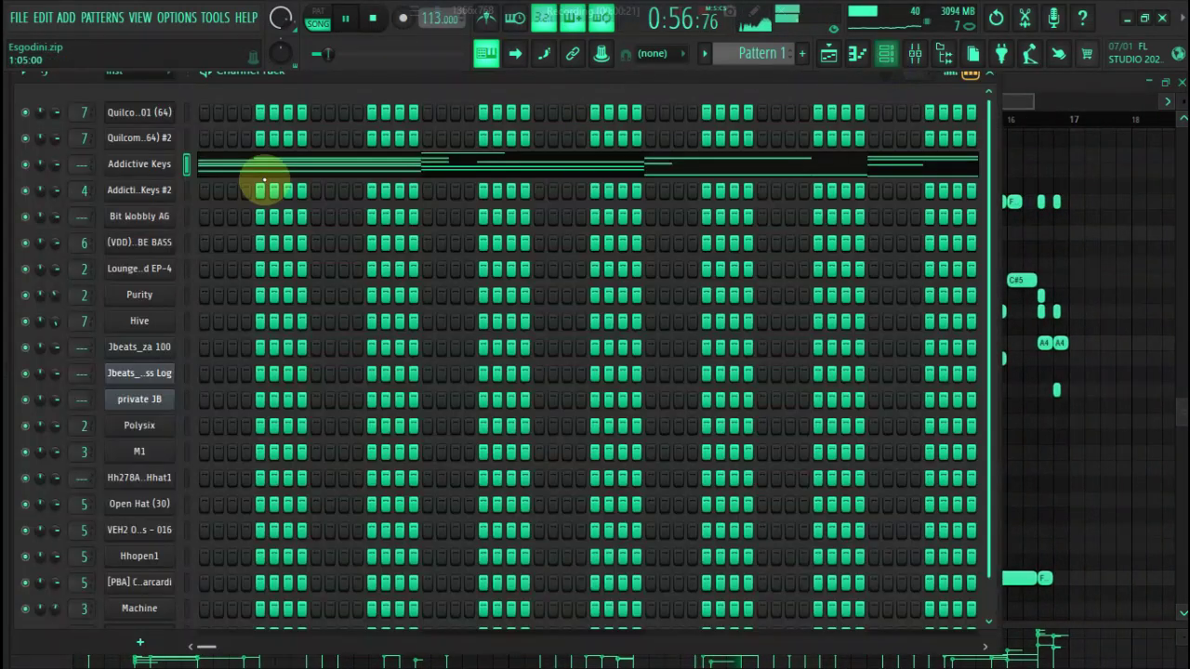
click(172, 171)
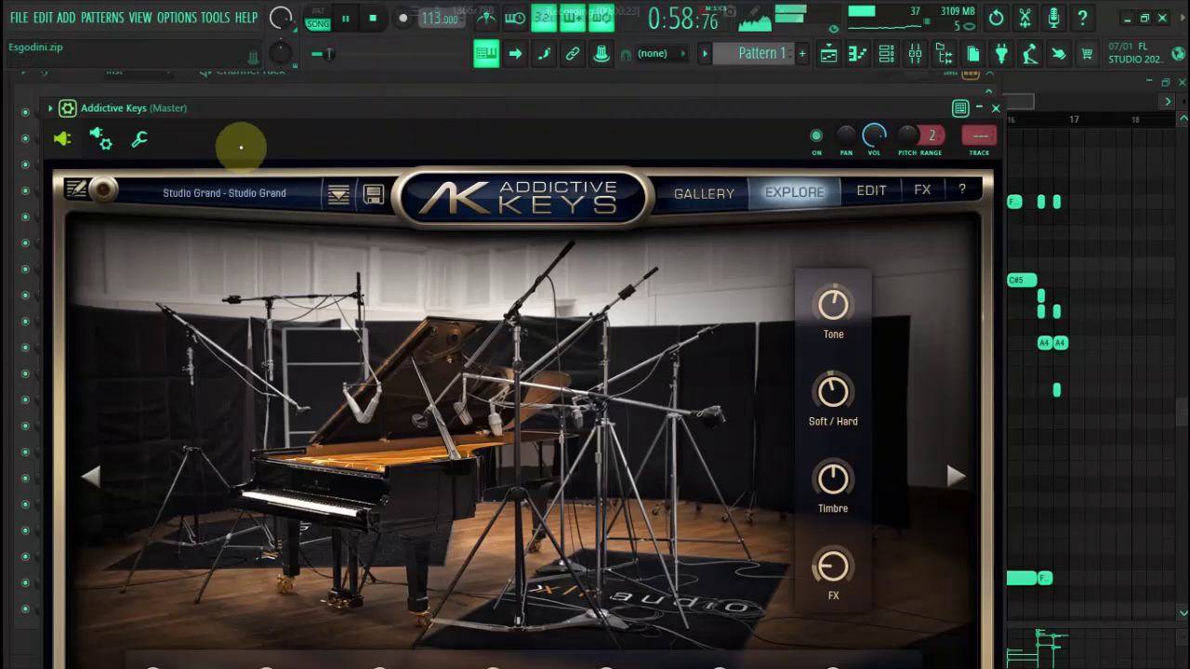
drag(279, 59, 297, 16)
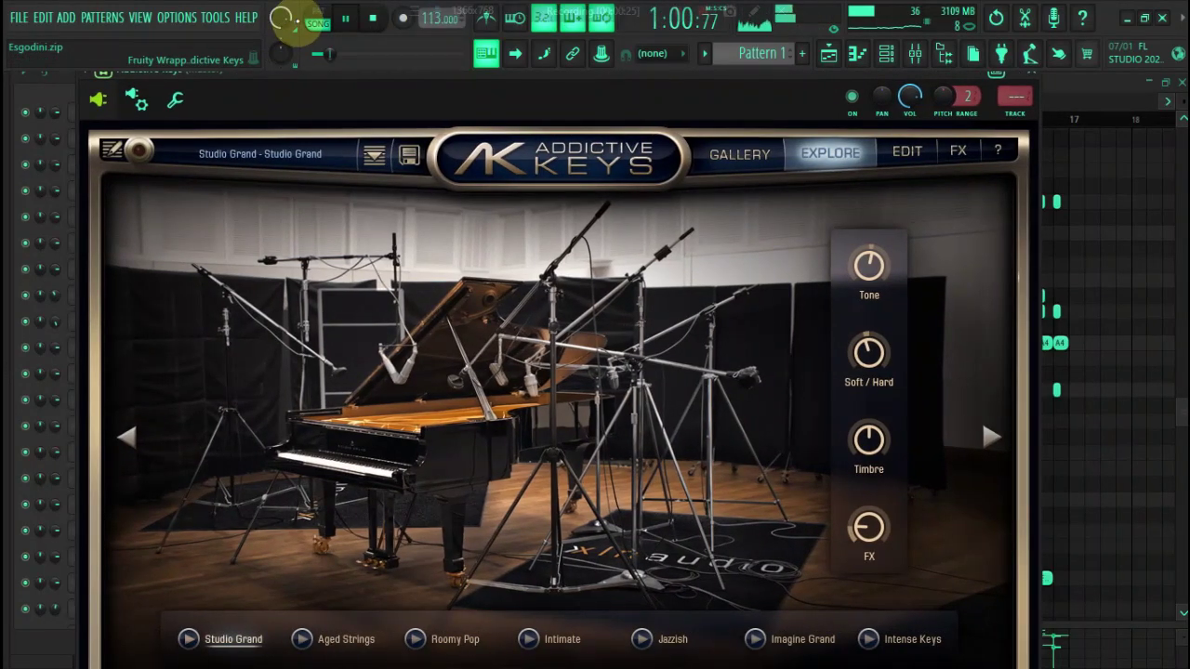
- Return to the playlist, open Pattern 4 on Track 8 and examine its Addictive Keys #2 melody notes
click(827, 58)
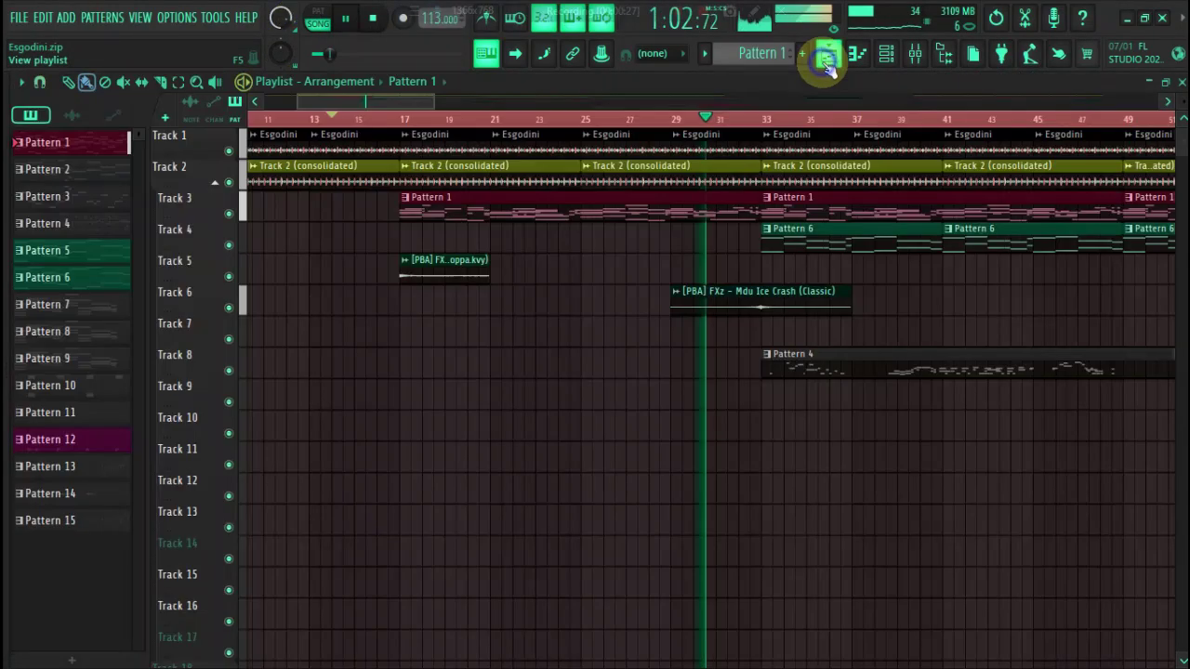
drag(298, 103, 373, 106)
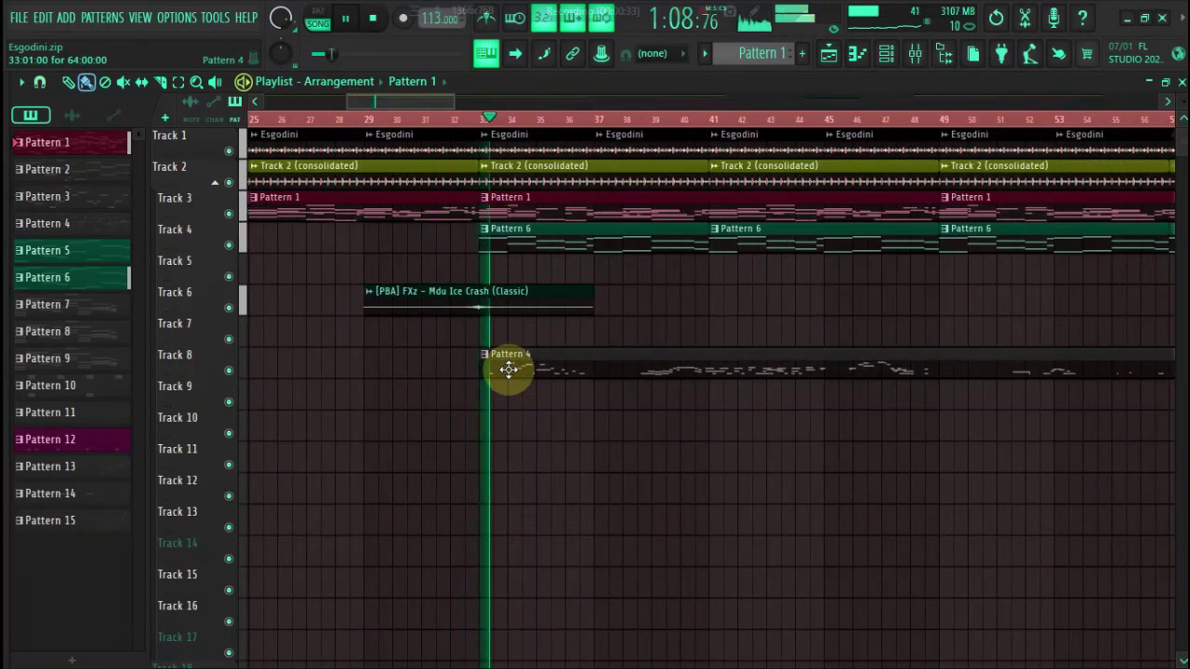
double_click(508, 370)
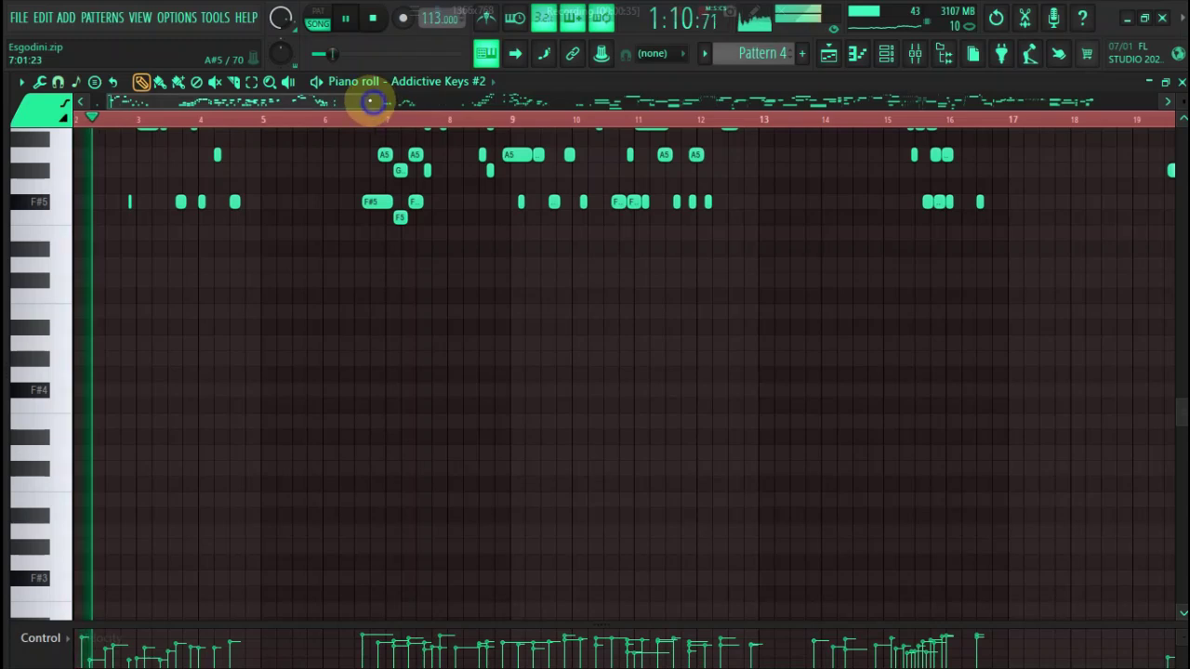
drag(1173, 405, 1171, 332)
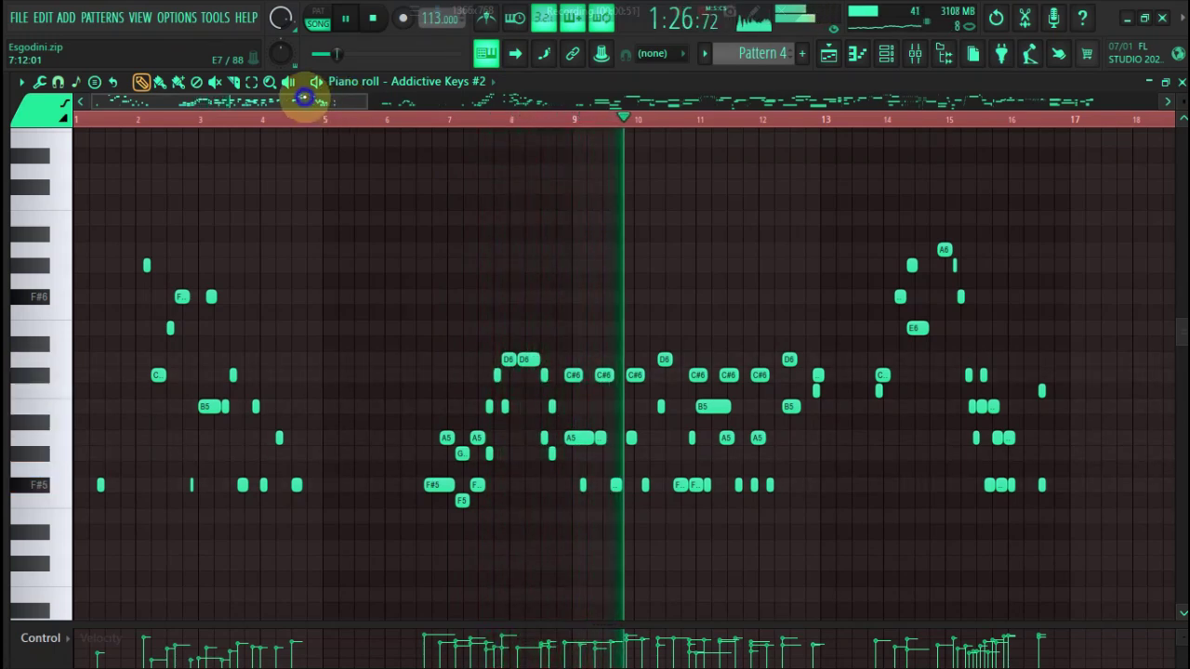
drag(310, 102, 363, 104)
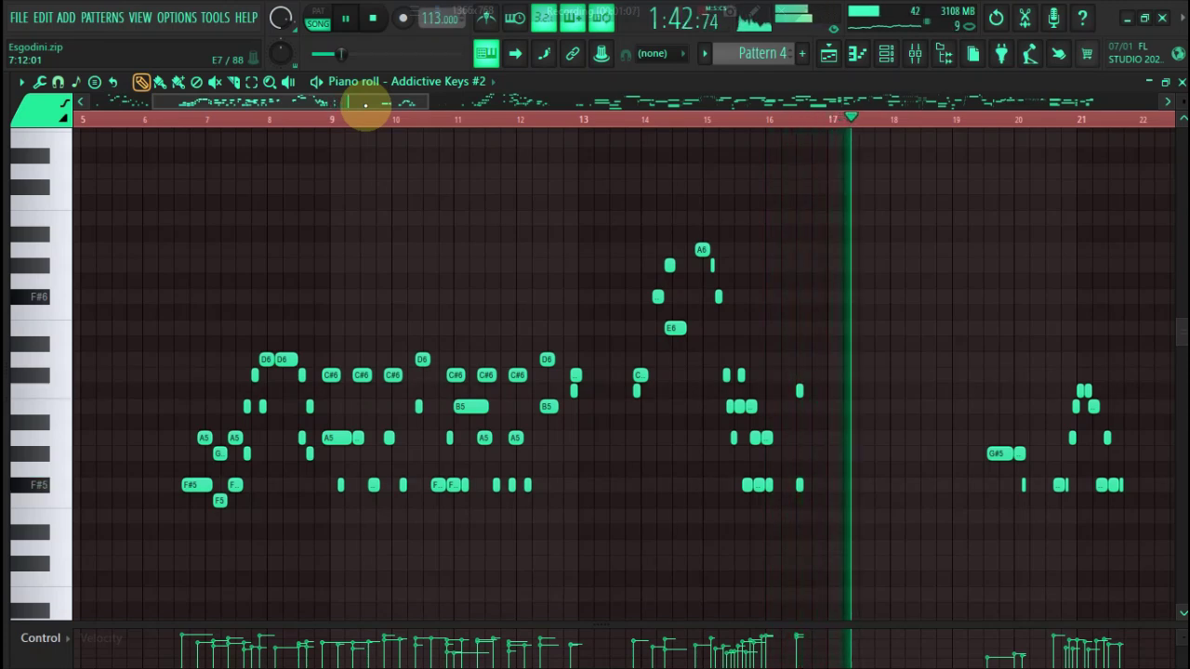
- Return to the playlist and move song playback to bar 65, where Pattern 7 and Pattern 5 begin
click(830, 53)
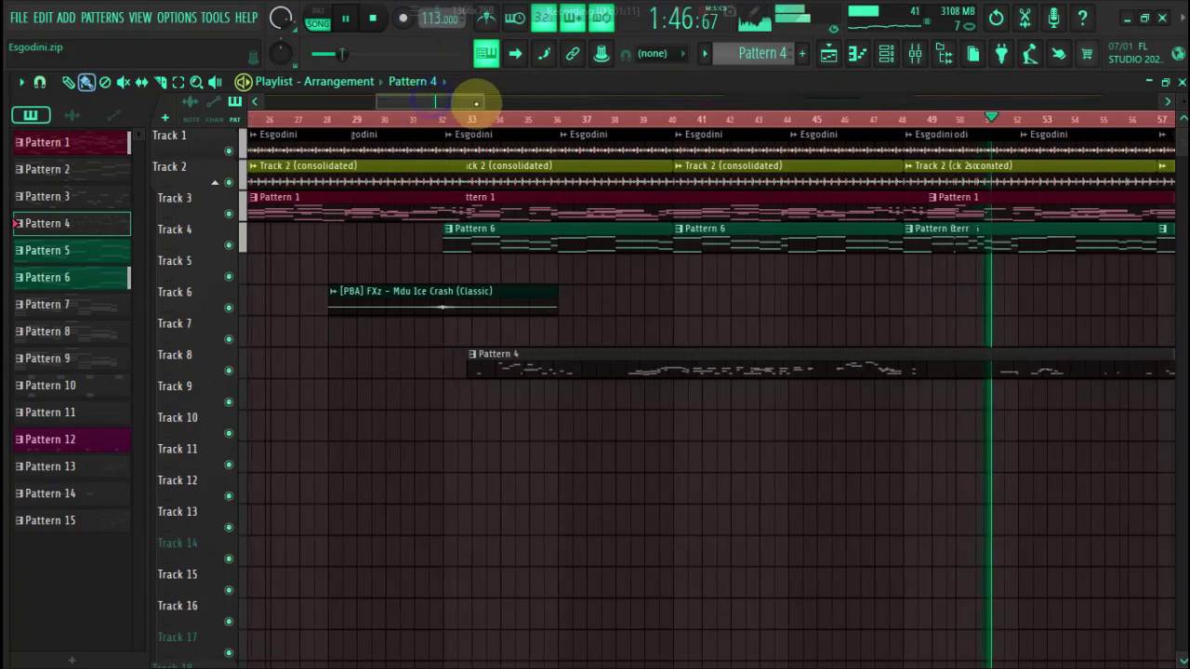
drag(477, 102, 518, 101)
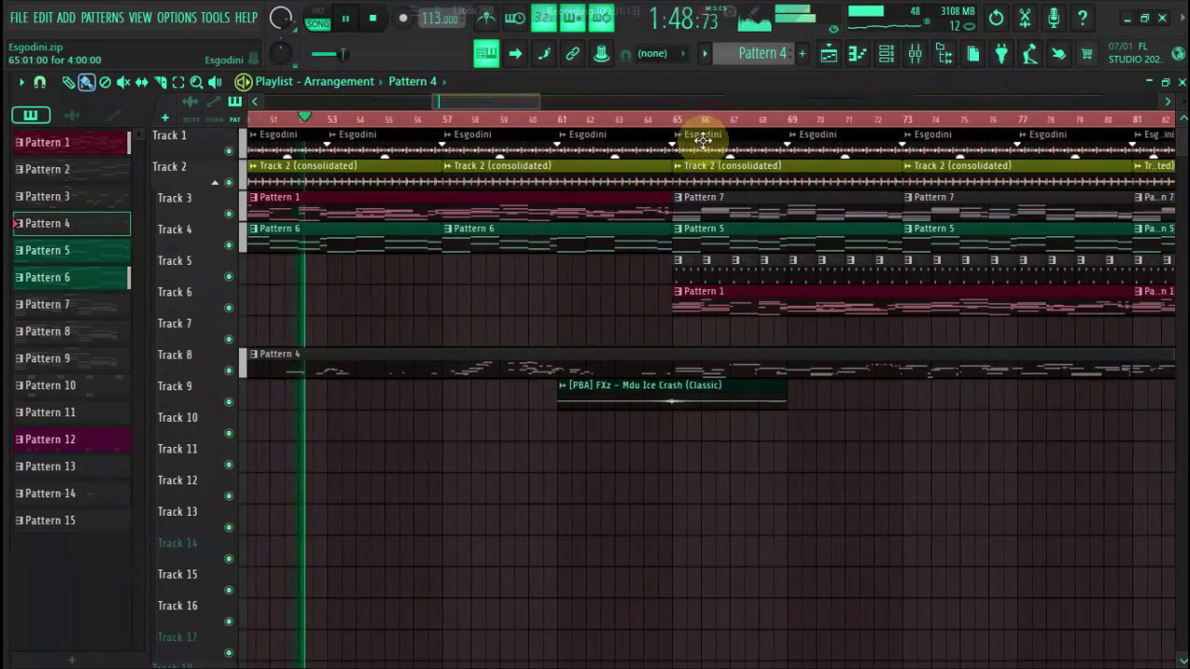
click(681, 121)
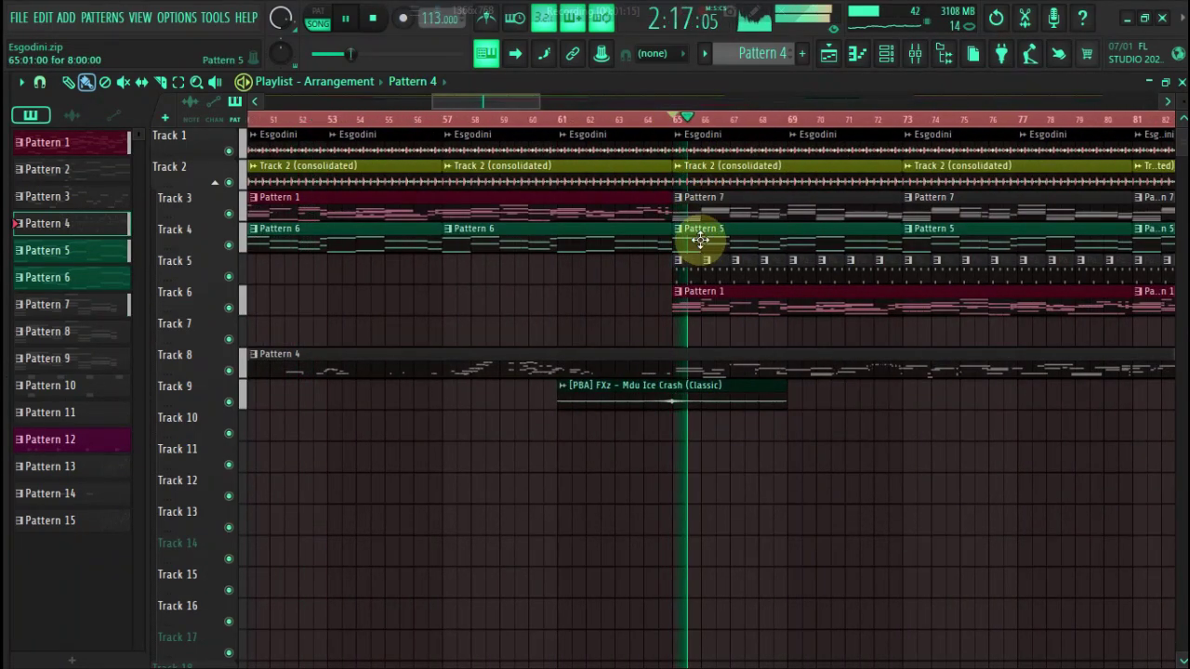
- Open Pattern 5 on Track 4 and examine the Bit Wobbly AG bass notes over all eight bars
double_click(700, 240)
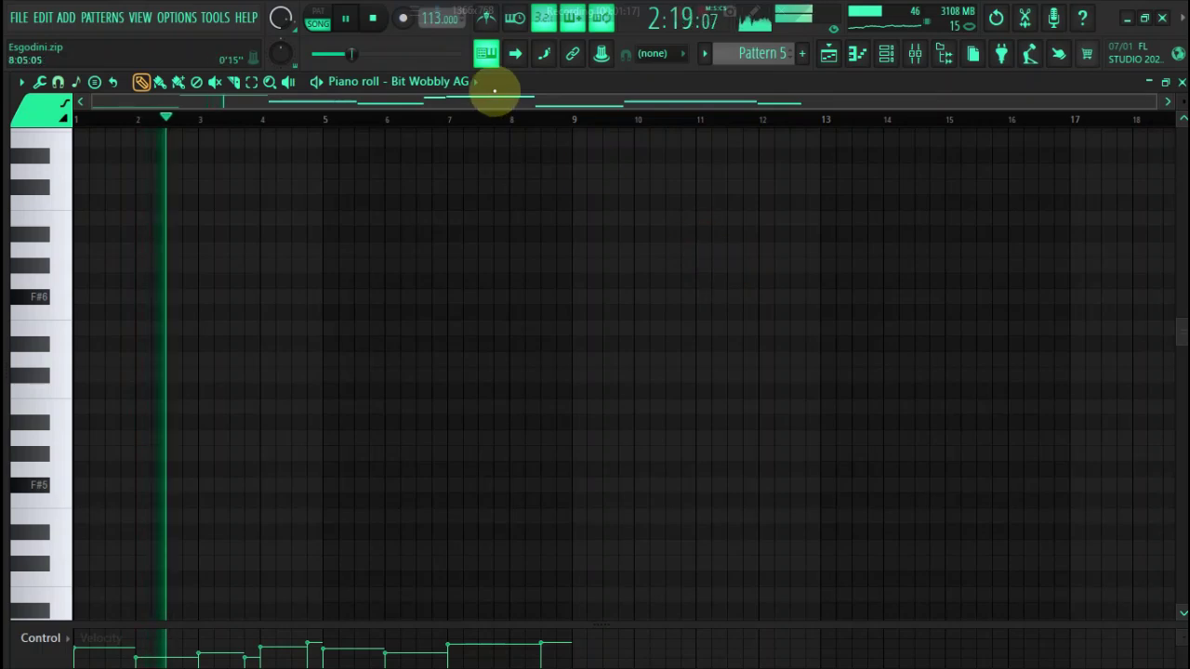
scroll(1162, 279, up, 3)
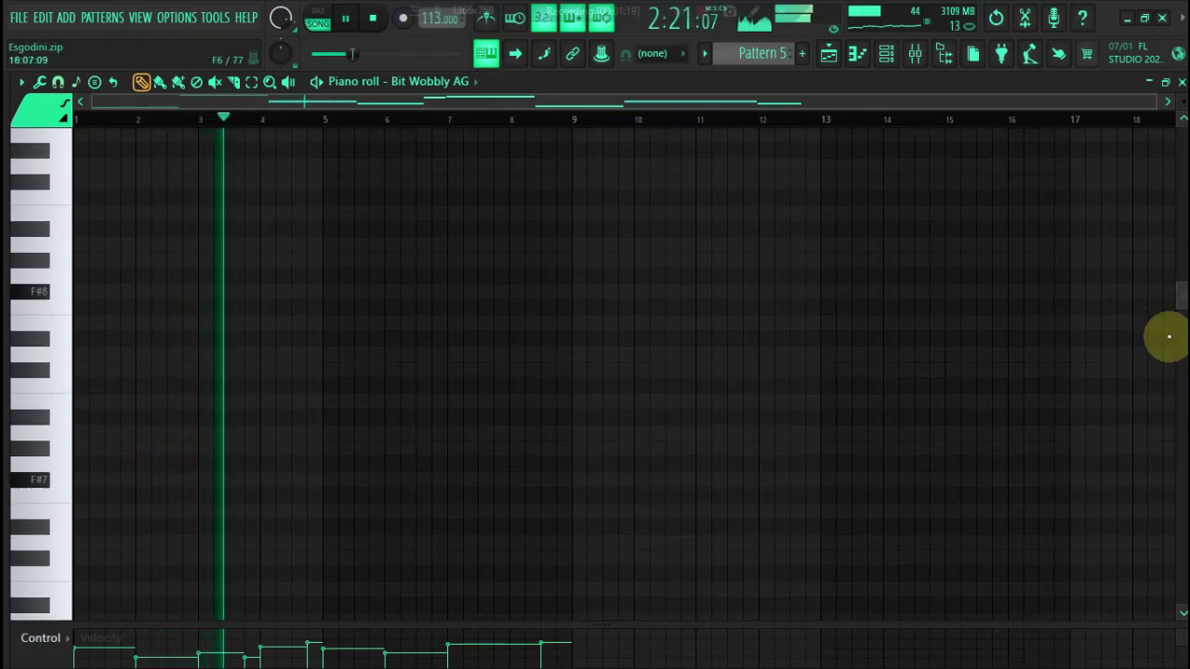
scroll(1169, 372, down, 10)
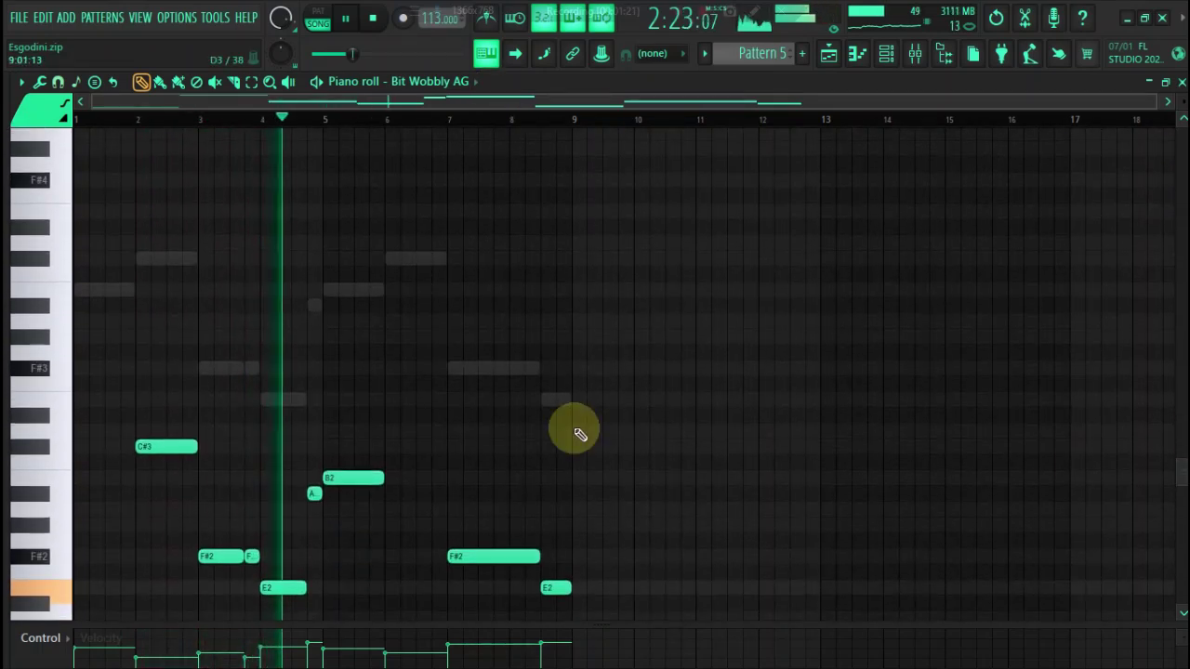
scroll(1178, 484, down, 1)
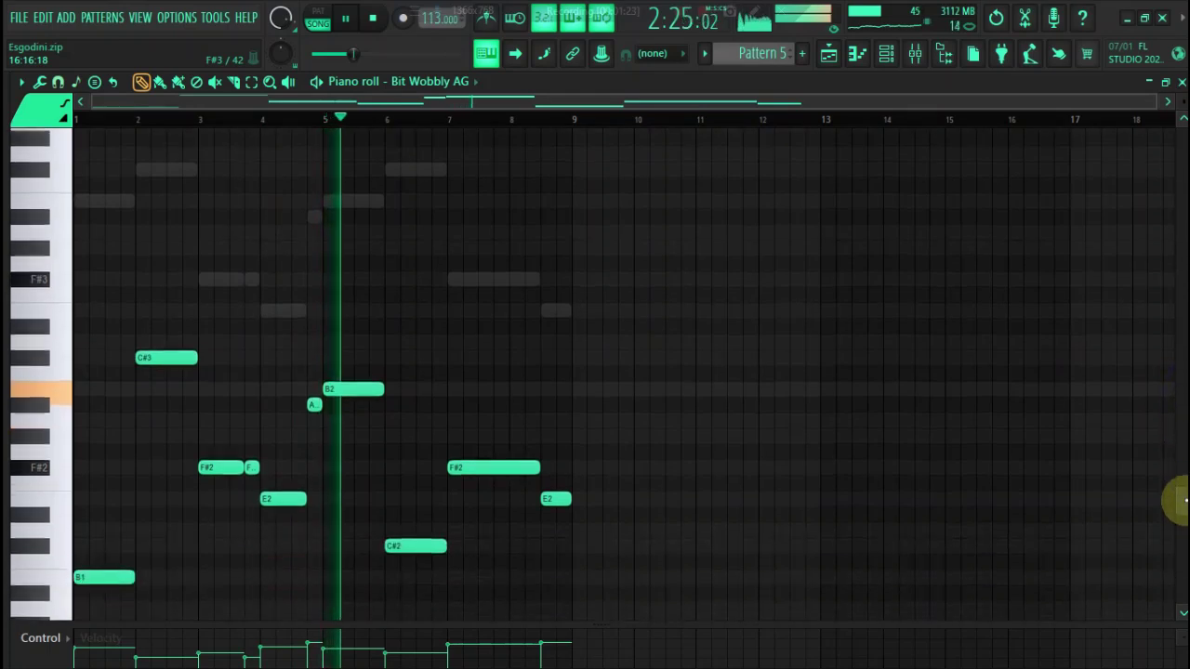
scroll(1176, 502, down, 1)
drag(1162, 102, 930, 85)
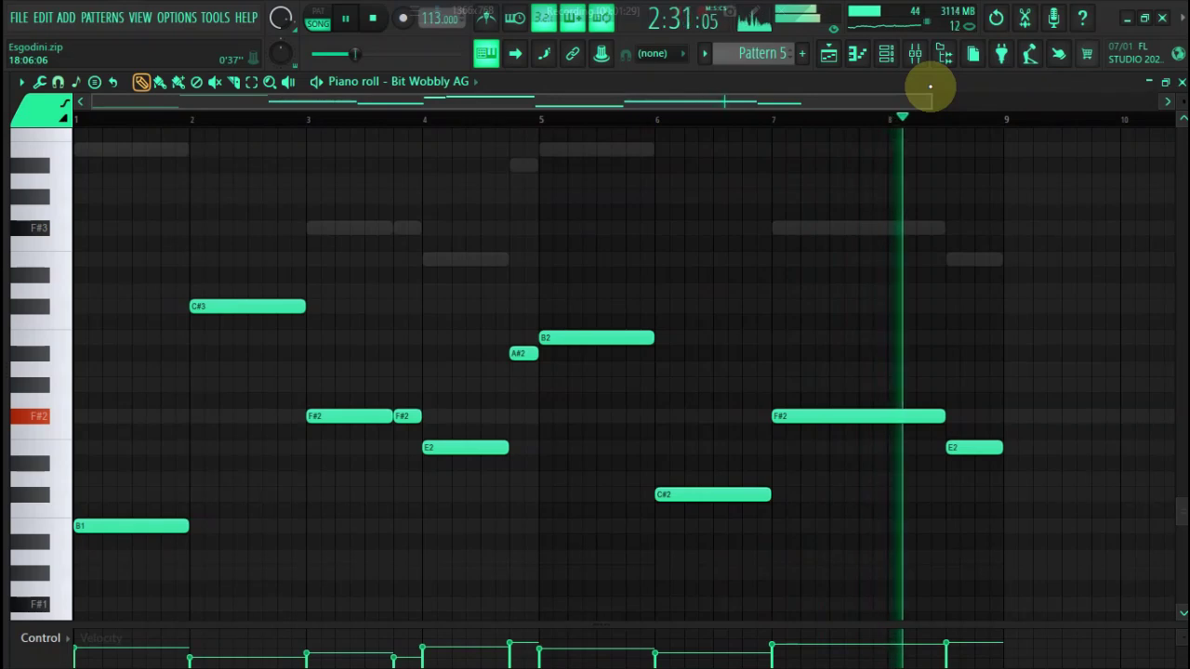
- Return to the playlist, open Pattern 7 on Track 3 and examine its Lounge Lizard EP-4 chords
click(828, 56)
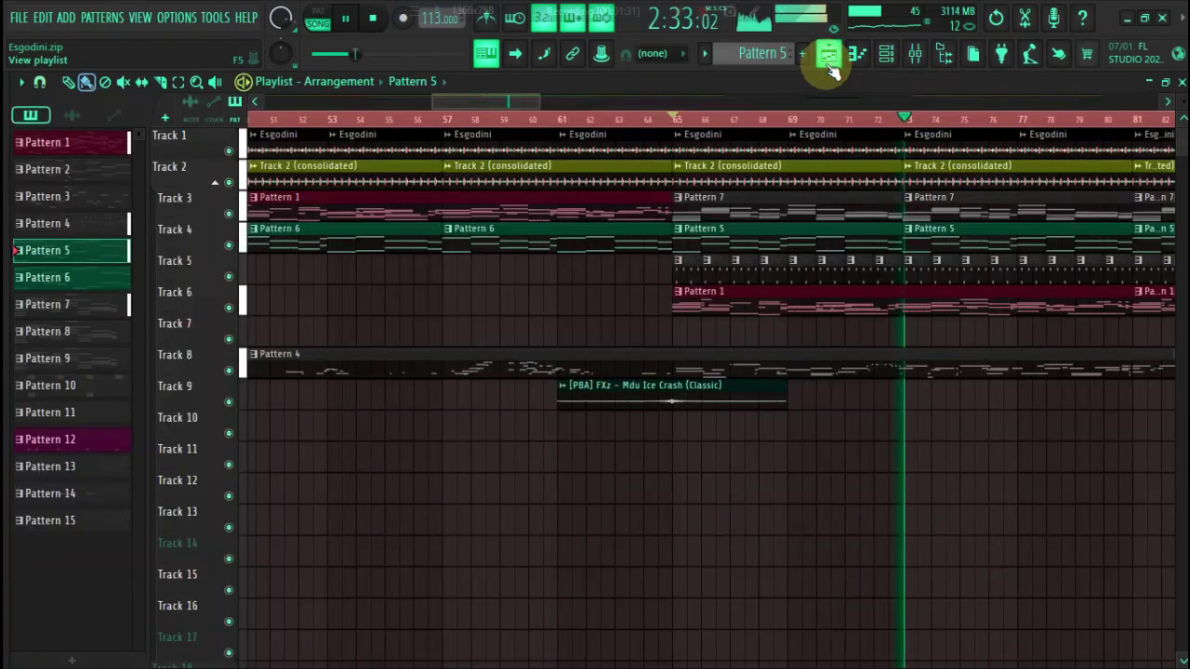
double_click(753, 217)
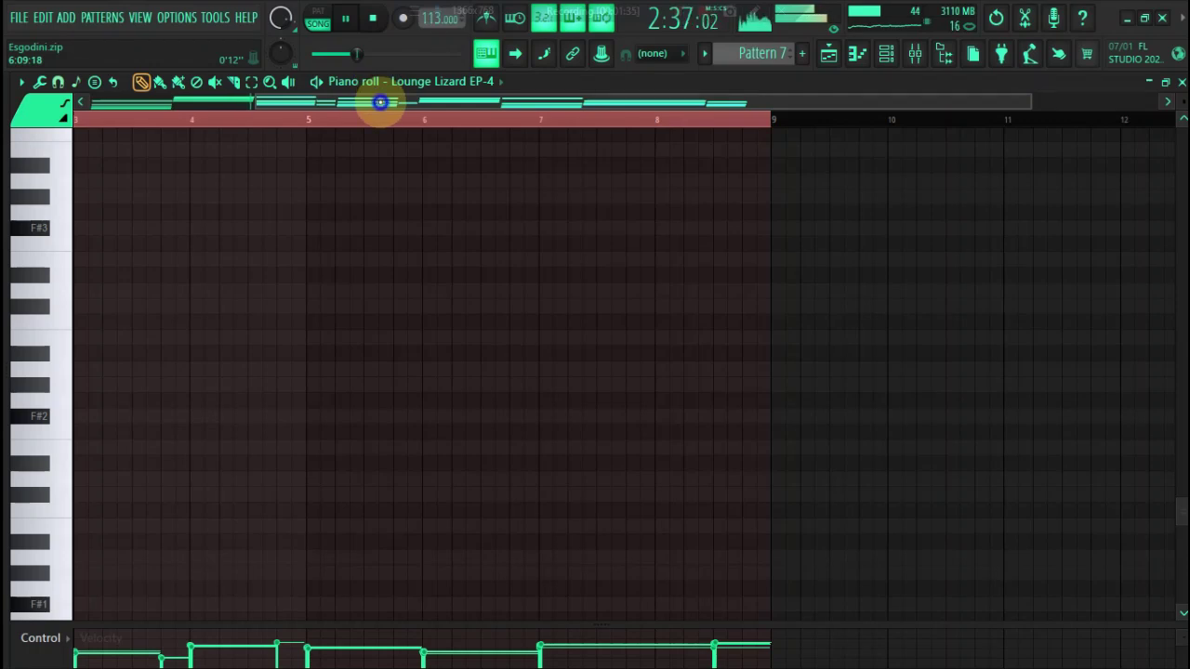
drag(1179, 510, 1169, 390)
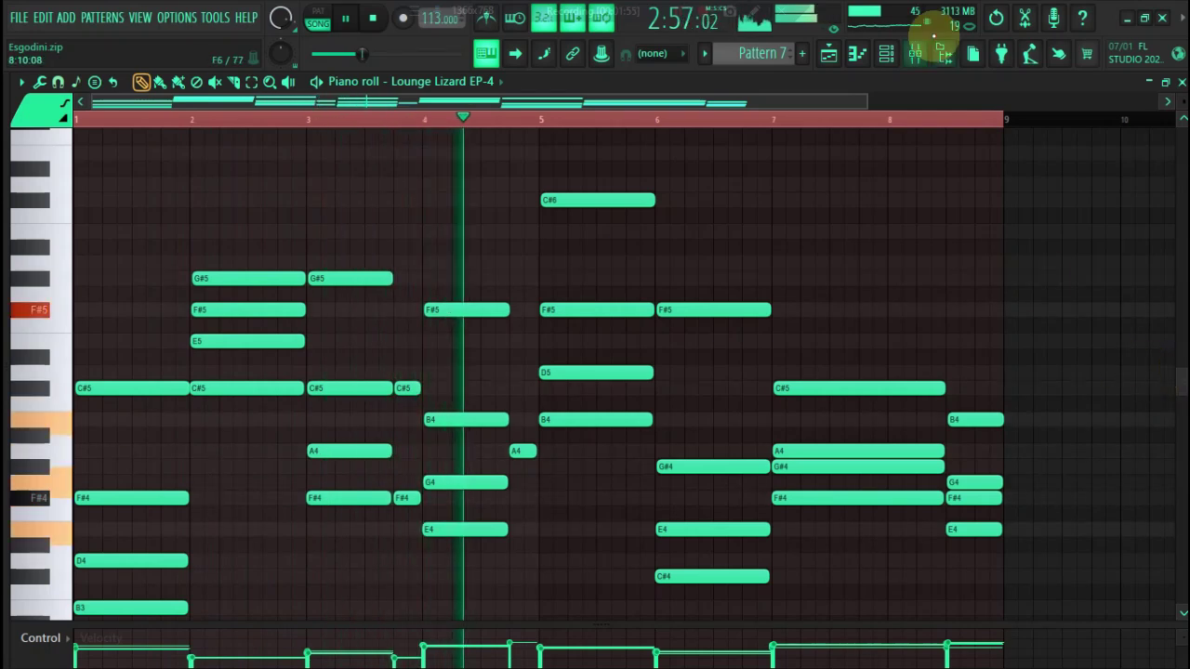
- Play the arrangement from bar 97, examine the Quilcom SIM-W #2 lead notes of Pattern 13 on Track 15, and return to the playlist
click(828, 57)
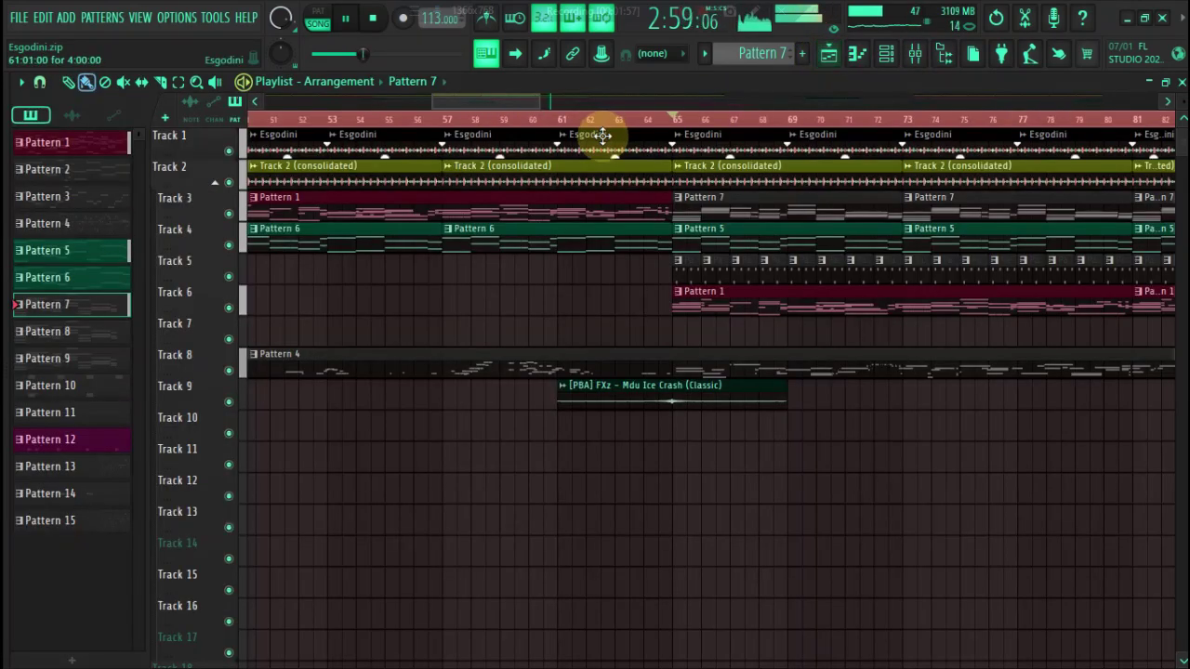
drag(520, 101, 657, 124)
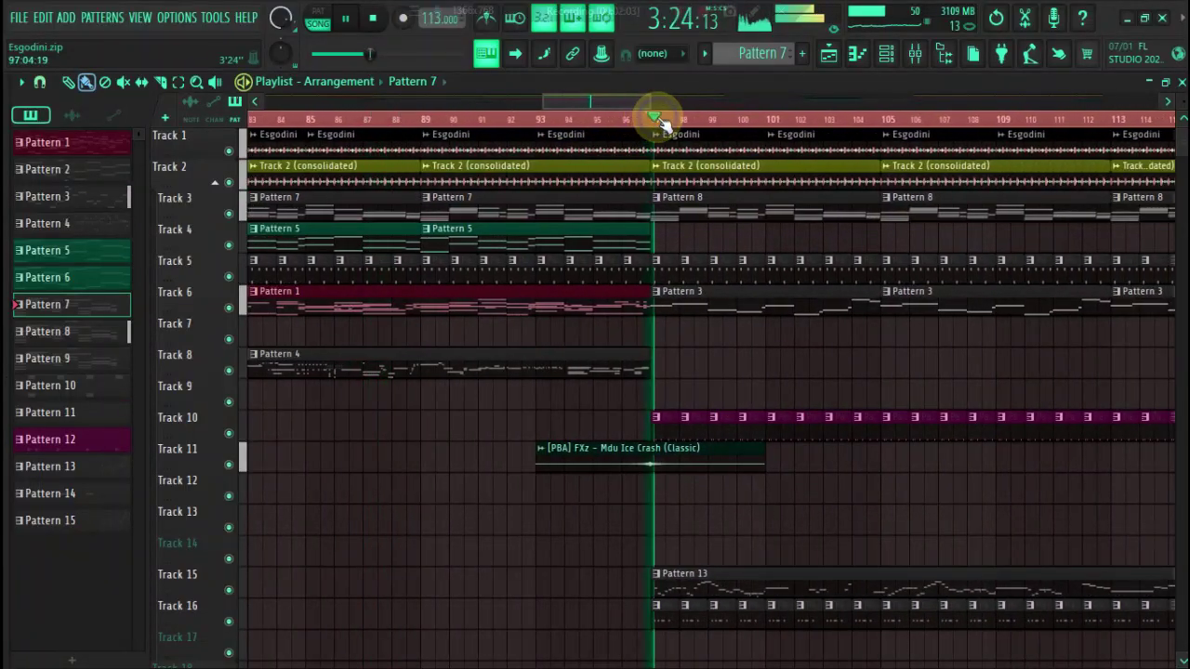
double_click(693, 581)
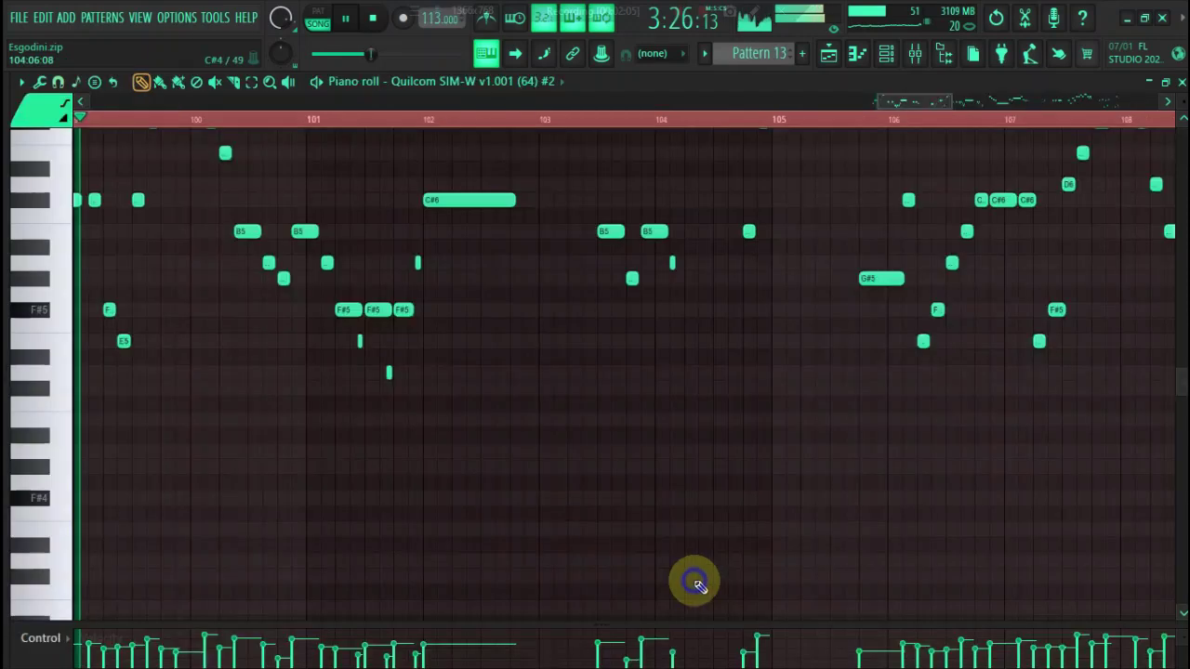
mouse_move(884, 102)
mouse_down()
mouse_move(616, 106)
mouse_move(884, 117)
mouse_up()
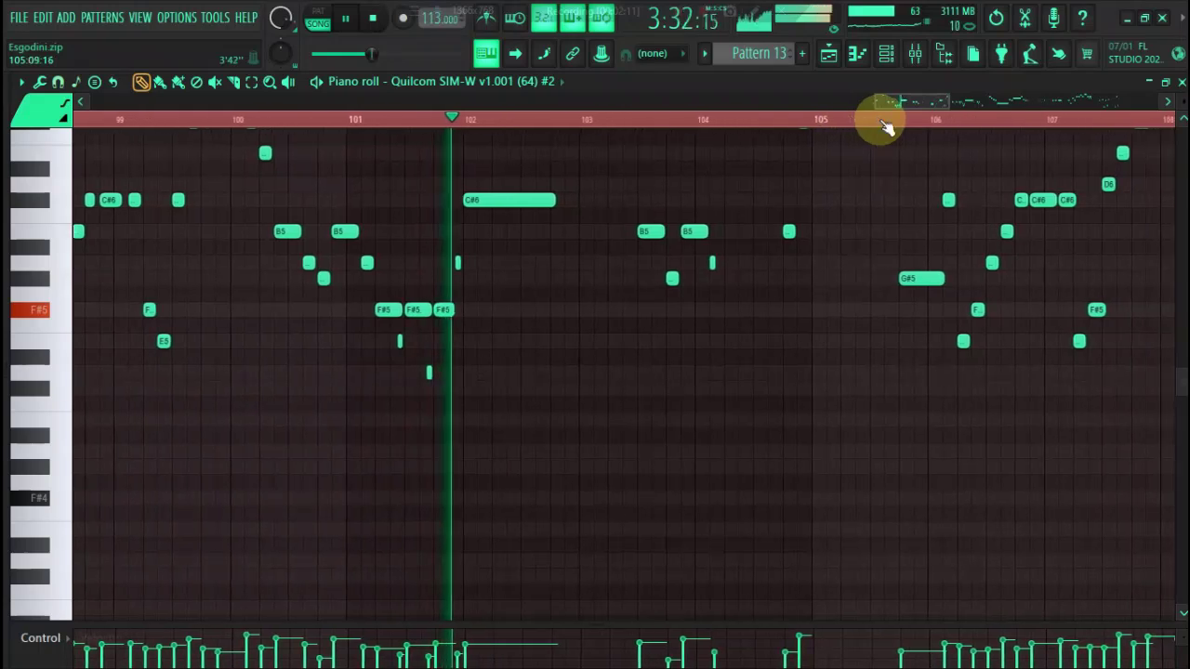
scroll(1172, 460, up, 2)
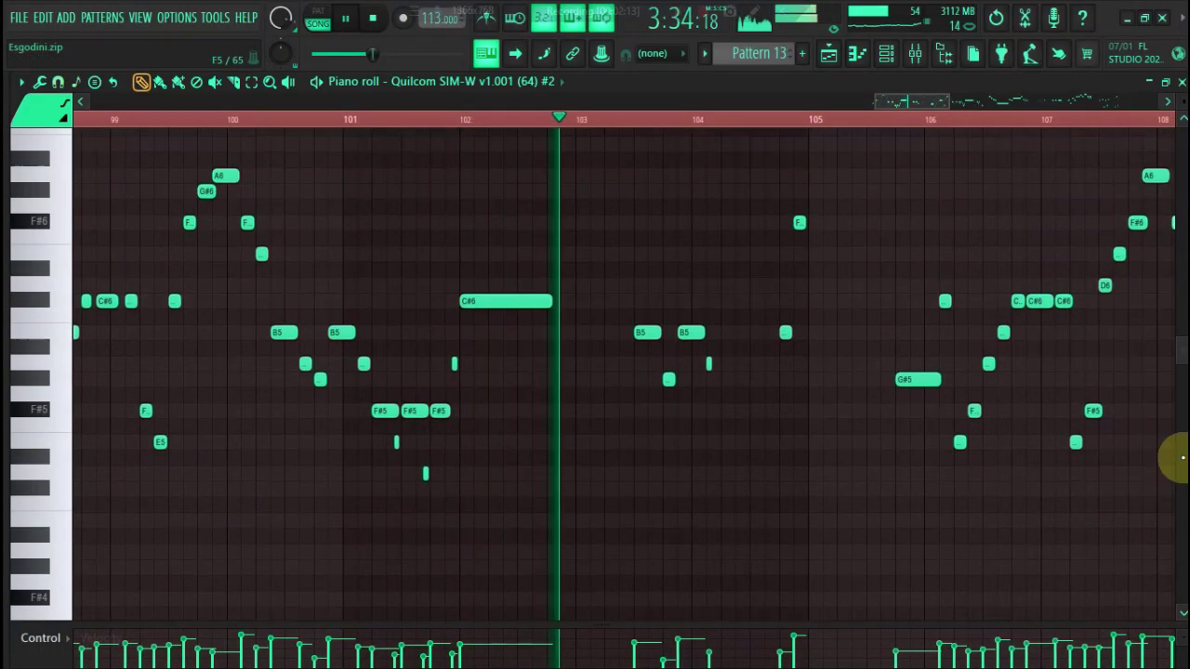
scroll(1171, 459, down, 8)
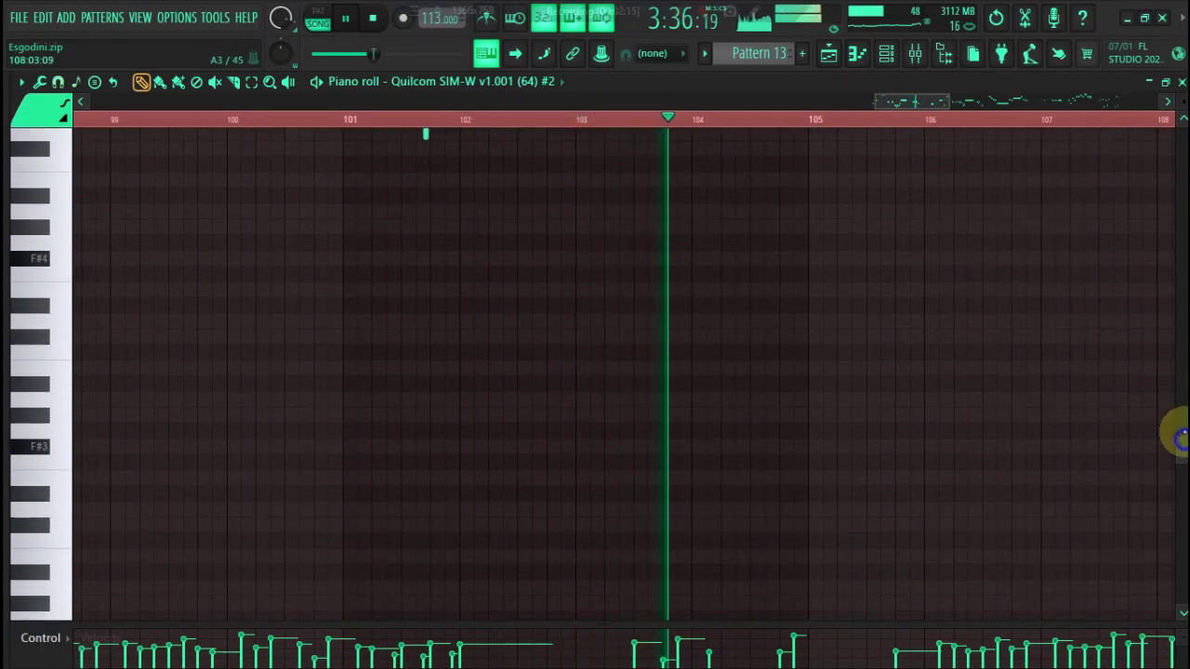
drag(1176, 437, 1173, 304)
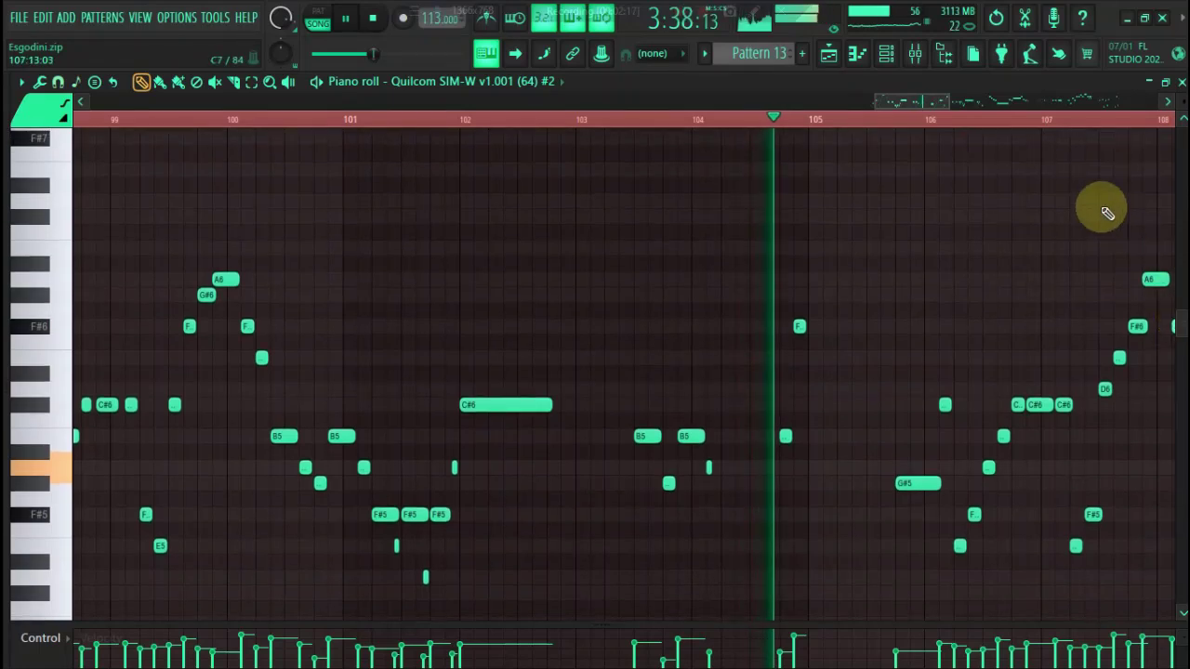
drag(935, 106, 999, 104)
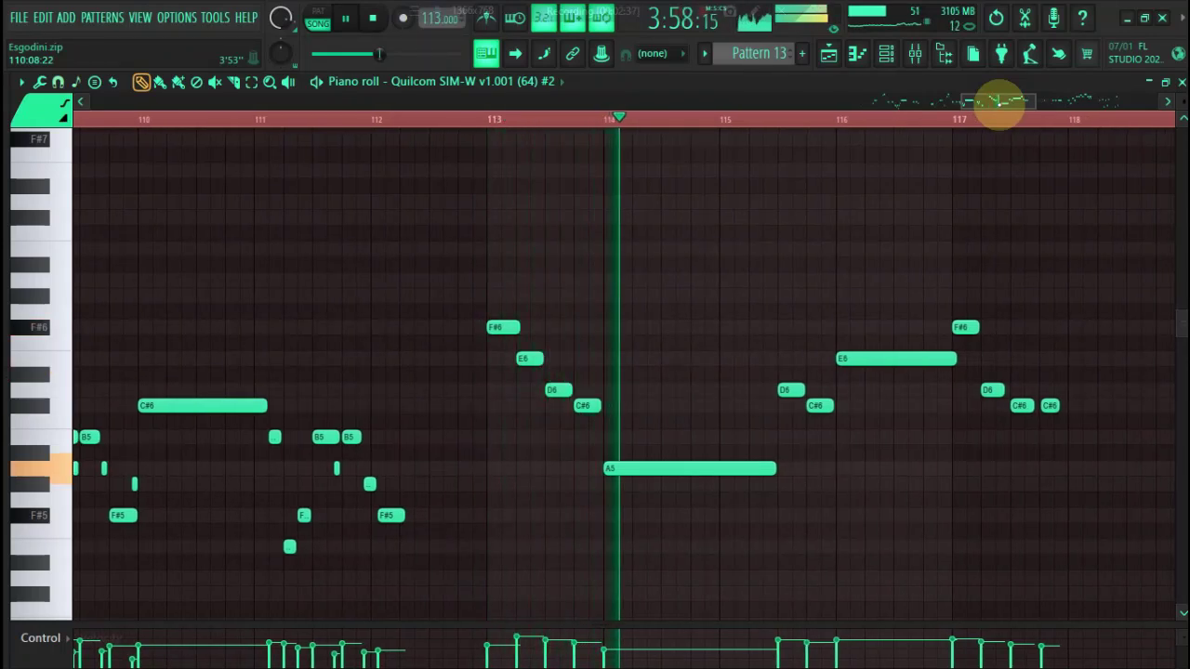
drag(998, 104, 1037, 119)
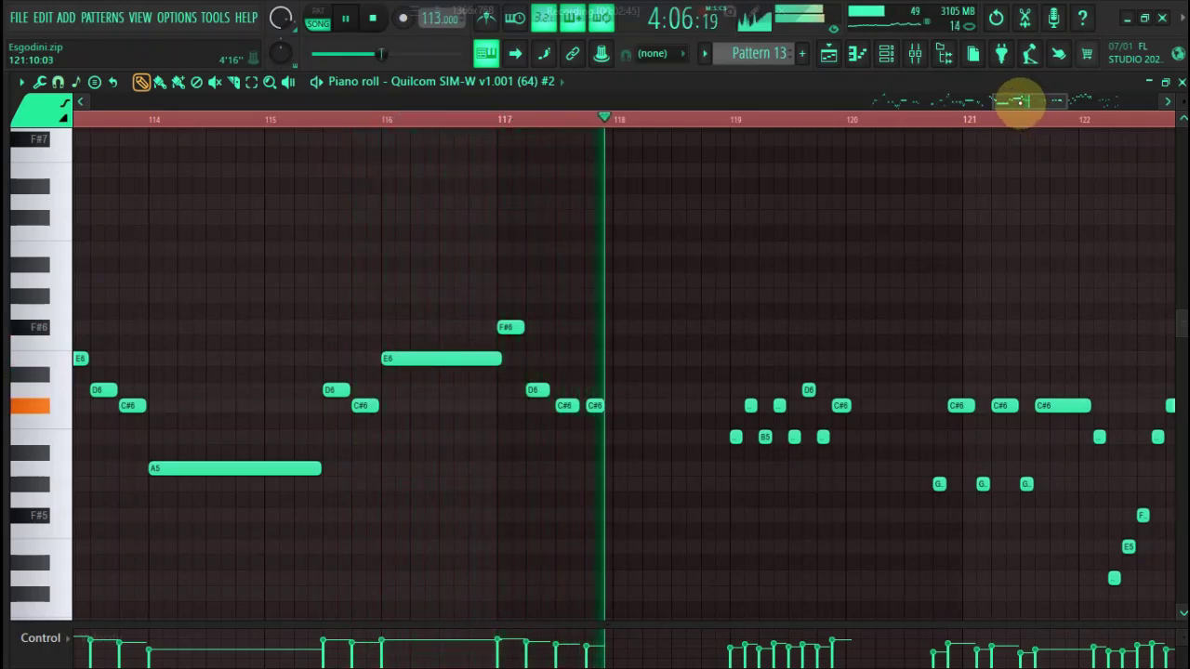
click(843, 51)
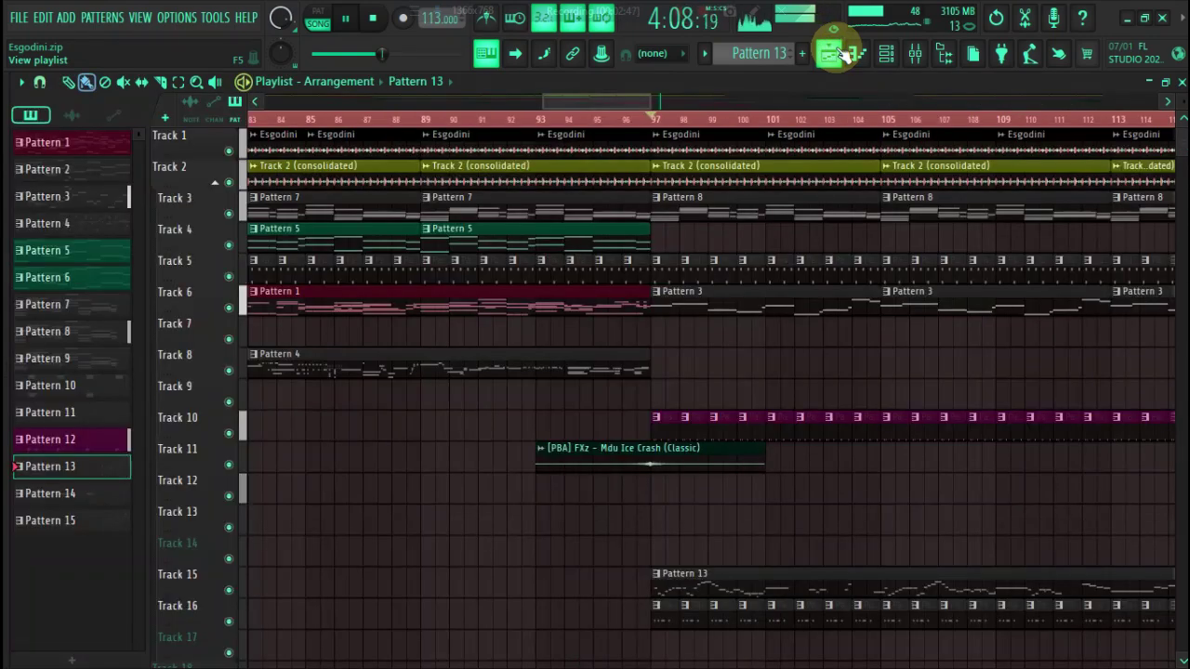
- Delete the Pattern 13 clip that starts at bar 117 on Track 12
drag(637, 99, 686, 102)
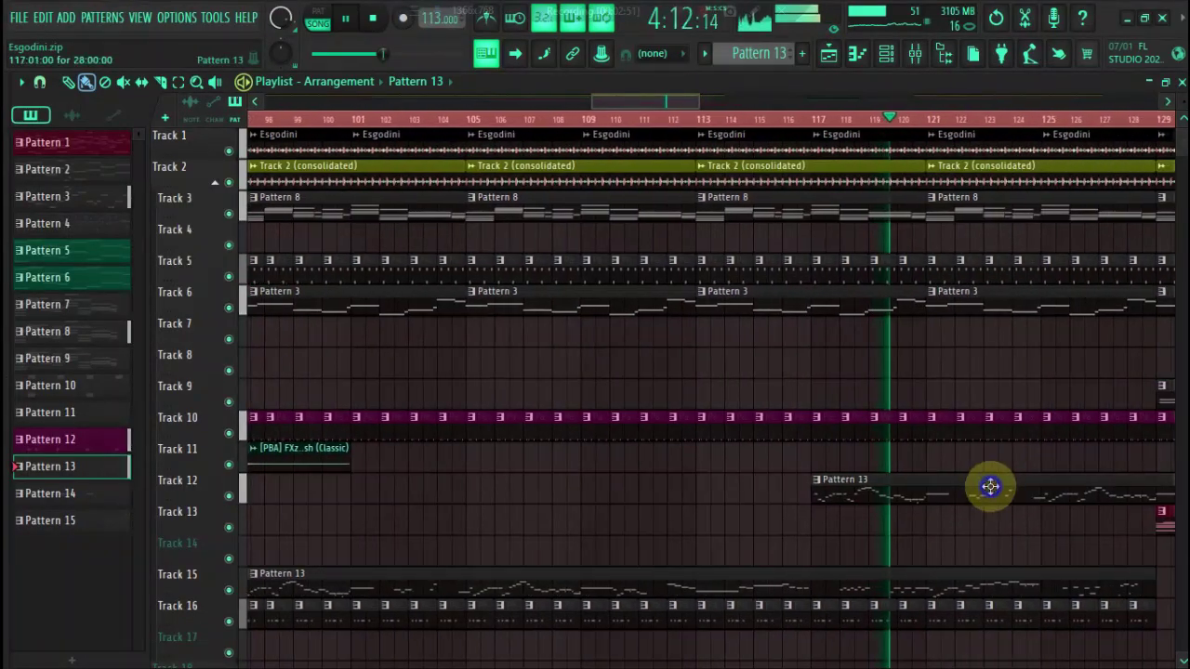
right_click(990, 487)
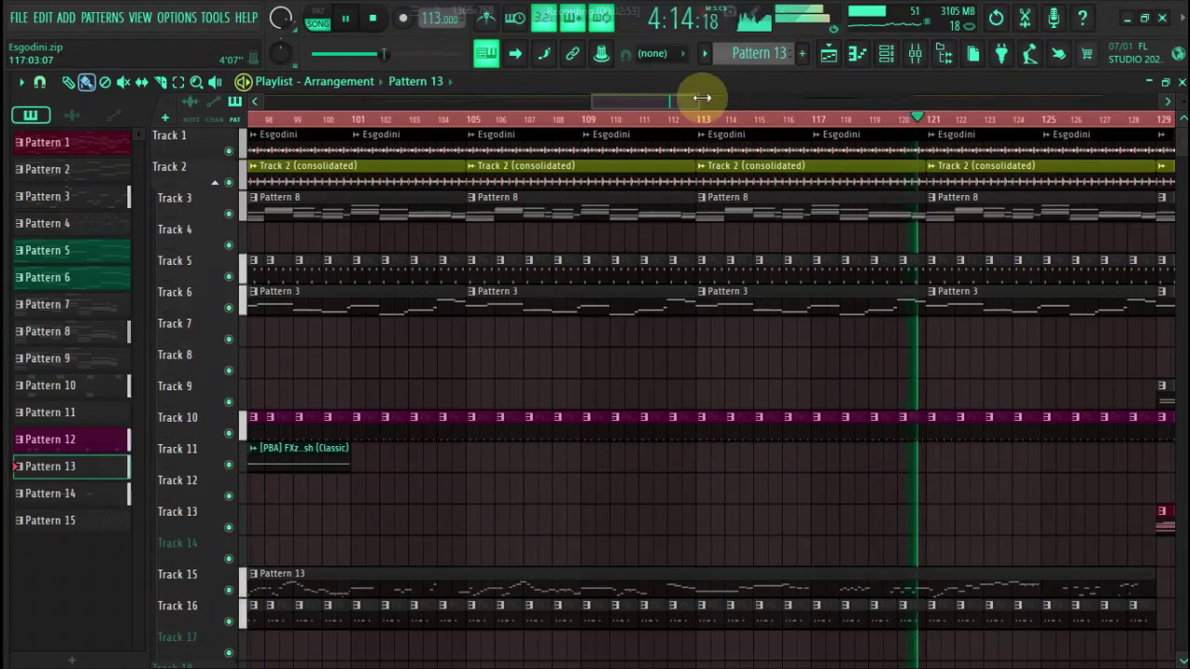
- Open Pattern 3 on Track 6, examine its MDU Tube Bass notes over all 16 bars, and return to the playlist
drag(678, 98, 704, 104)
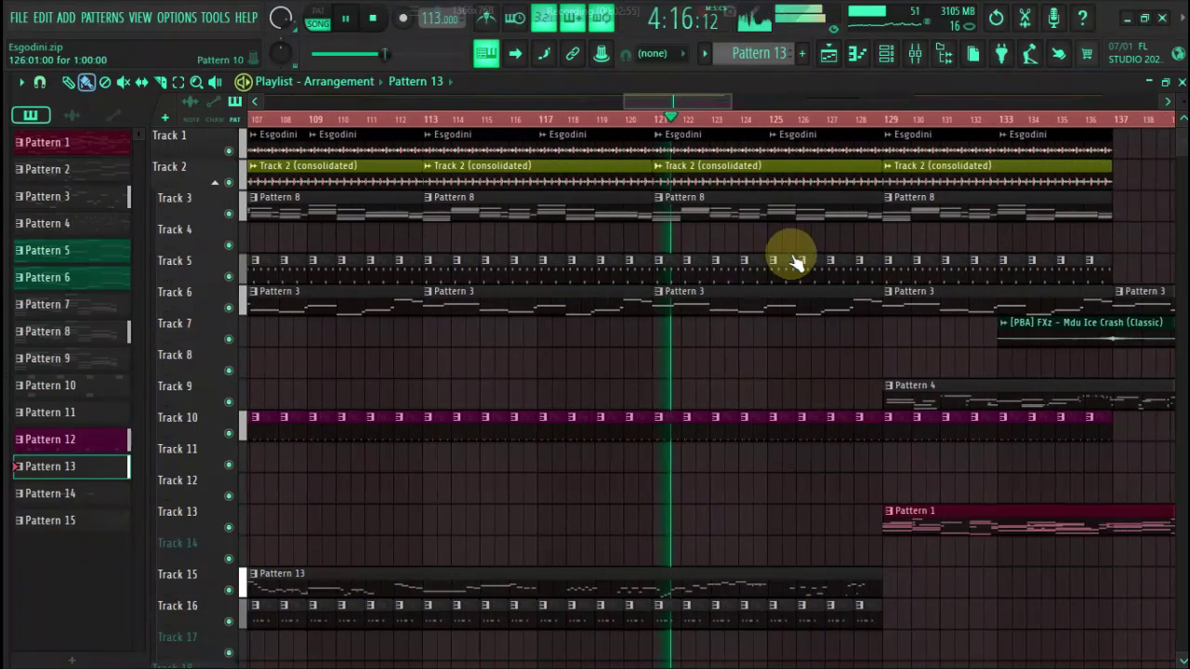
double_click(755, 303)
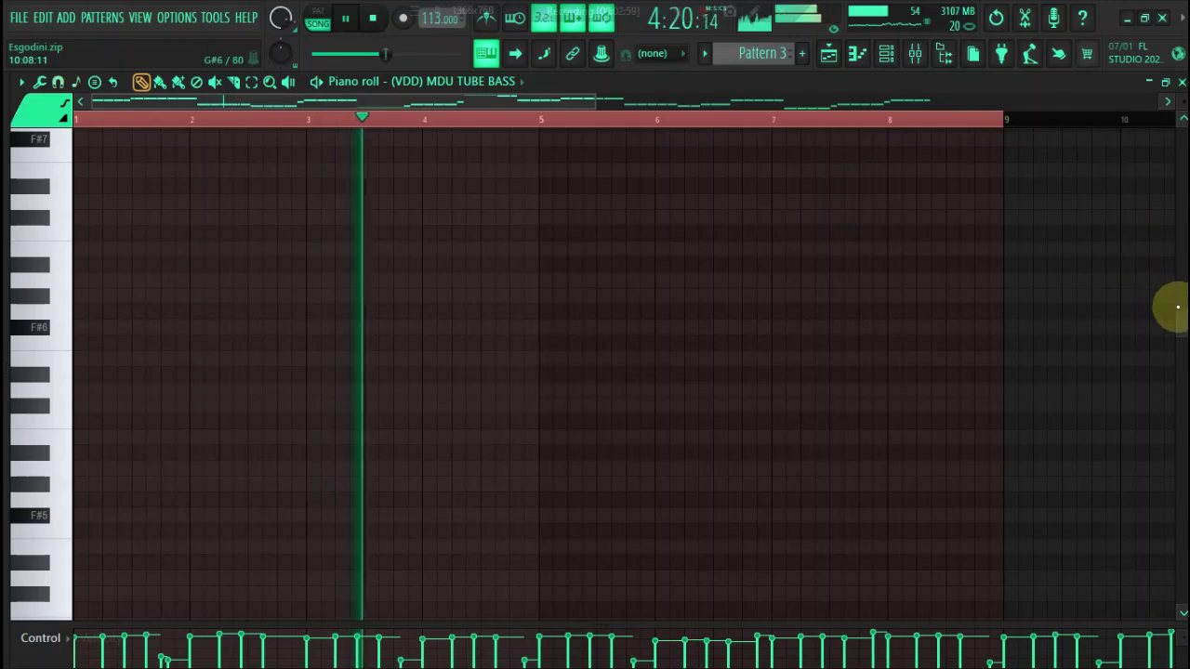
scroll(1163, 299, up, 5)
scroll(1168, 416, down, 5)
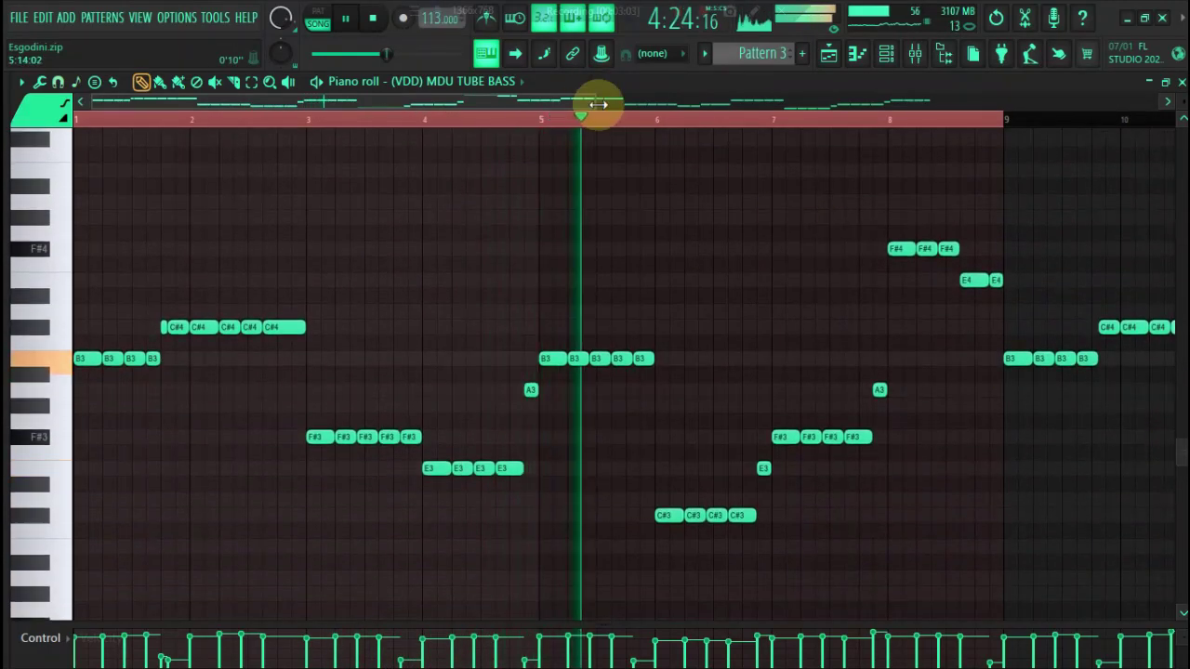
mouse_move(598, 104)
mouse_down()
mouse_move(970, 190)
mouse_move(954, 186)
mouse_up()
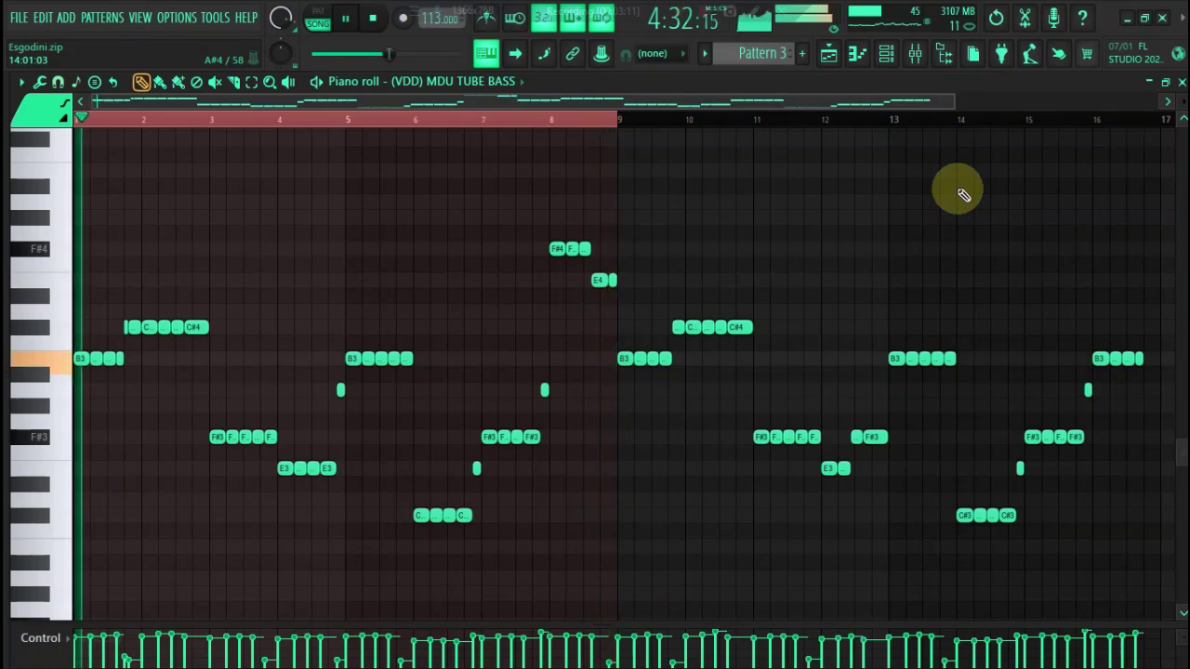
click(889, 52)
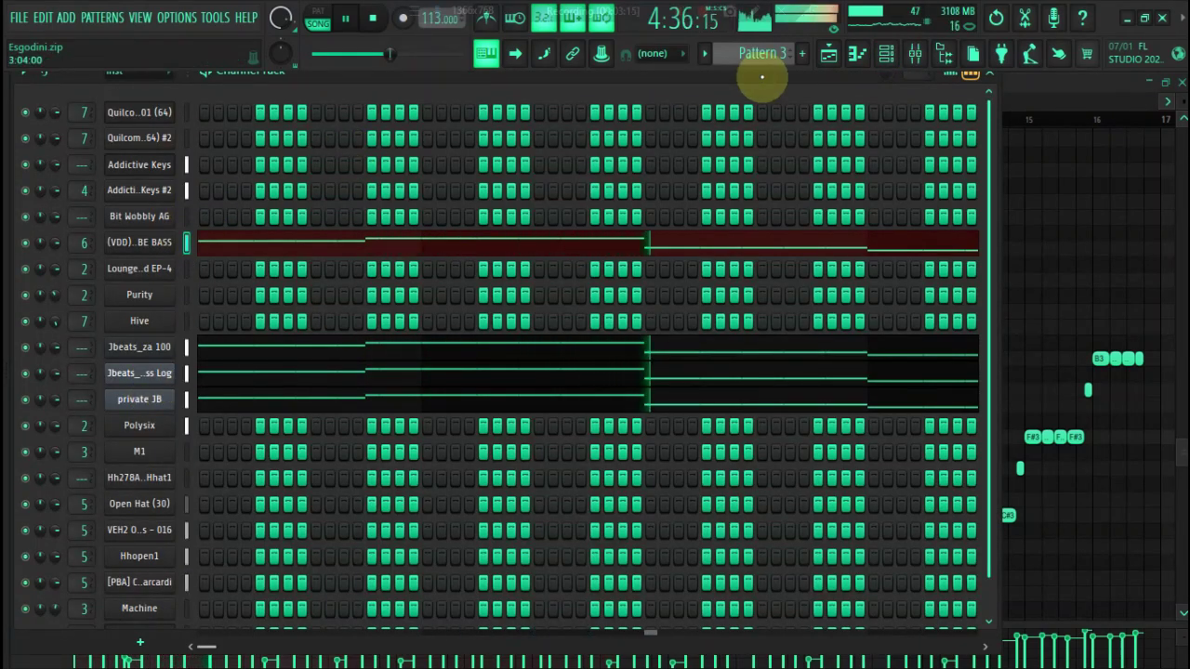
click(827, 56)
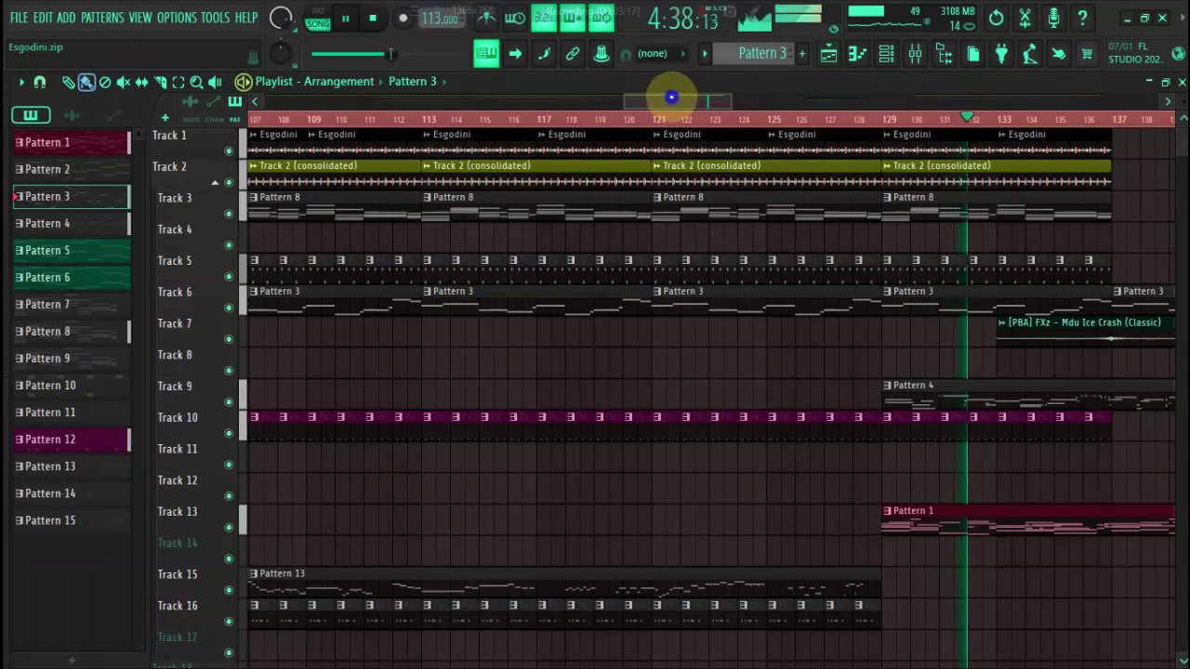
- Preview the song from bar 137, then move playback to bar 161, where the Pattern 5, Pattern 8 and Pattern 15 clips begin
drag(671, 97, 734, 106)
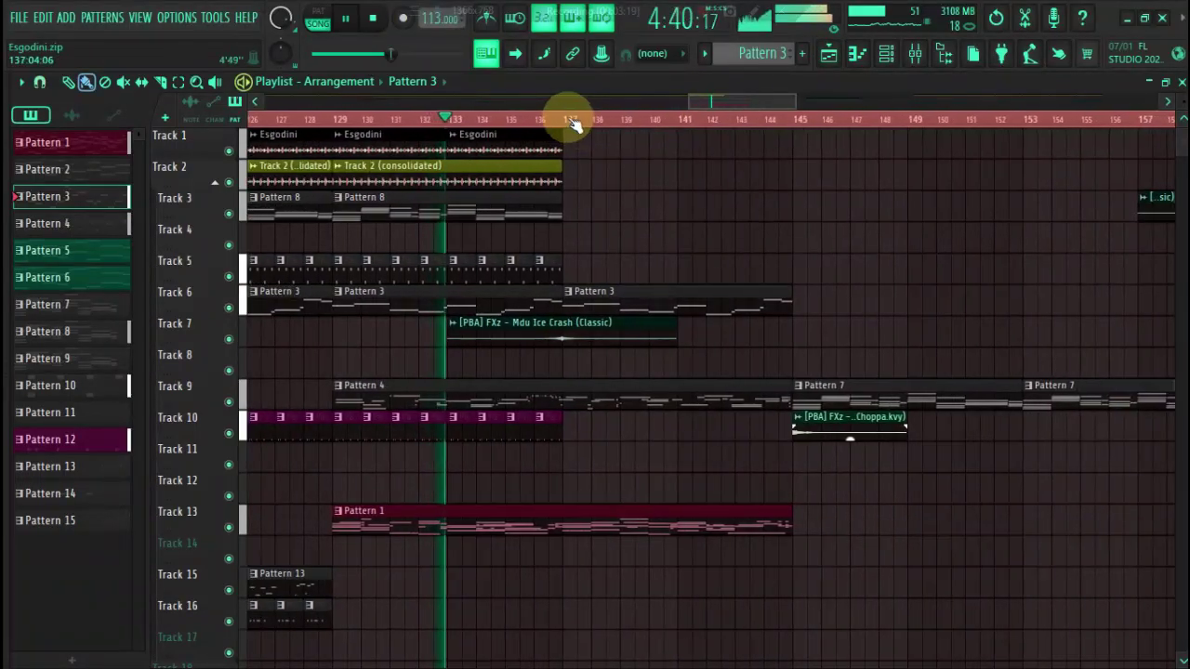
click(567, 119)
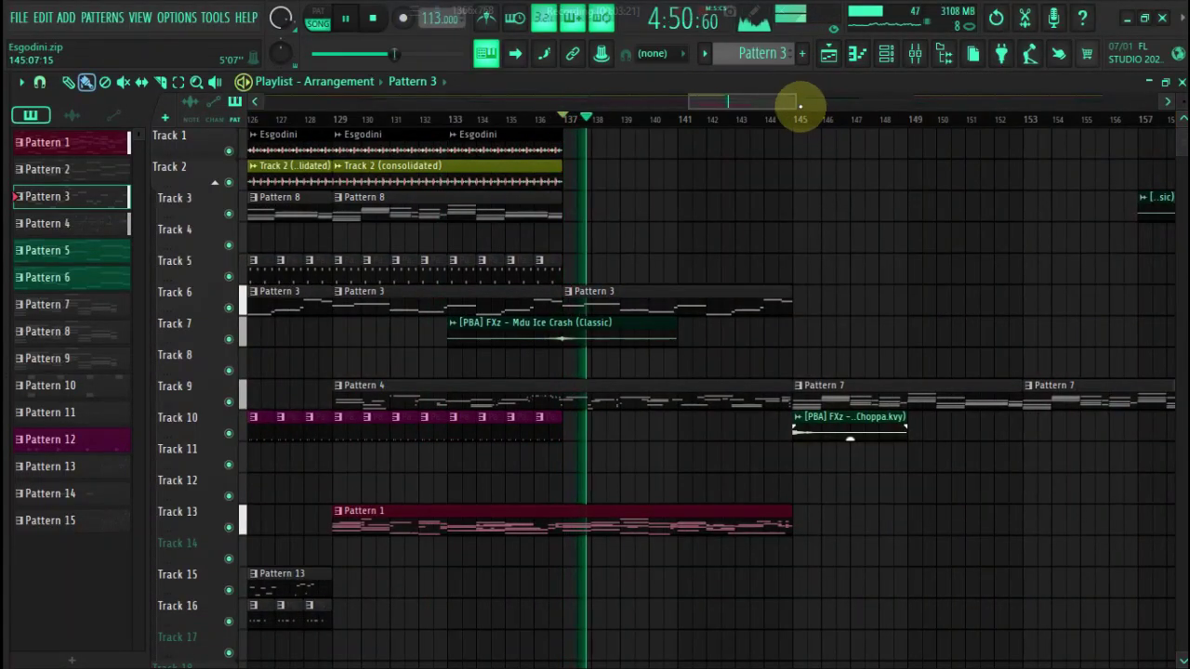
drag(798, 105, 899, 130)
click(656, 119)
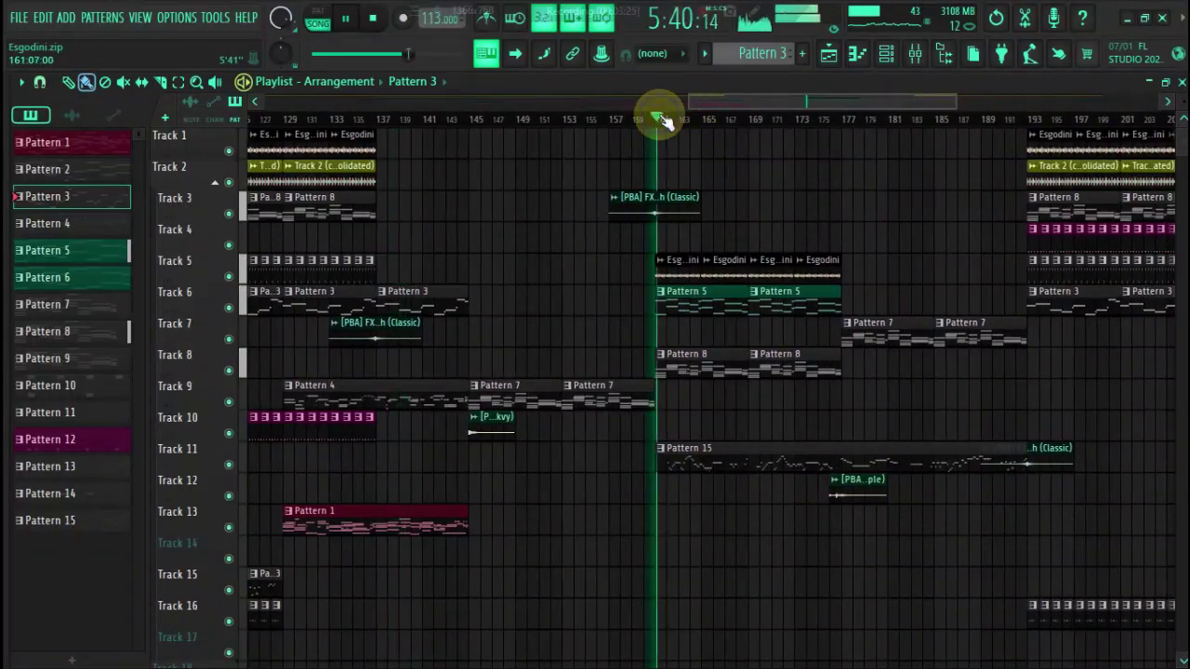
- Open Pattern 8 on Track 8, examine its Polysix chords over the full pitch range, and return to the playlist
double_click(691, 371)
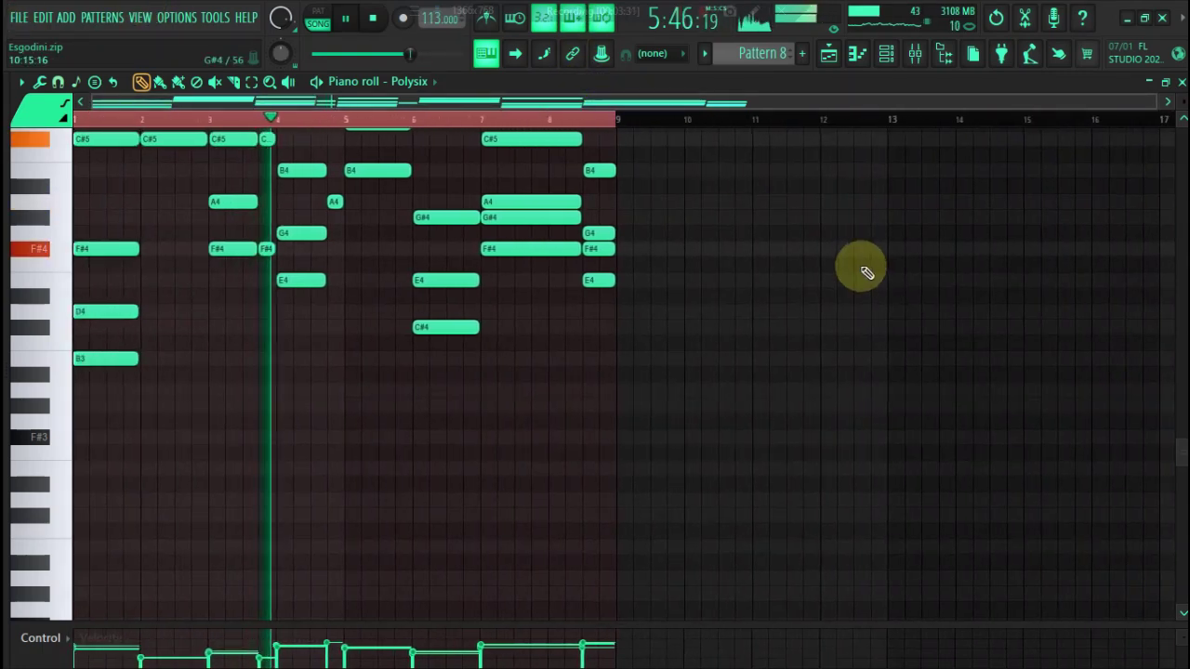
drag(1174, 451, 1179, 405)
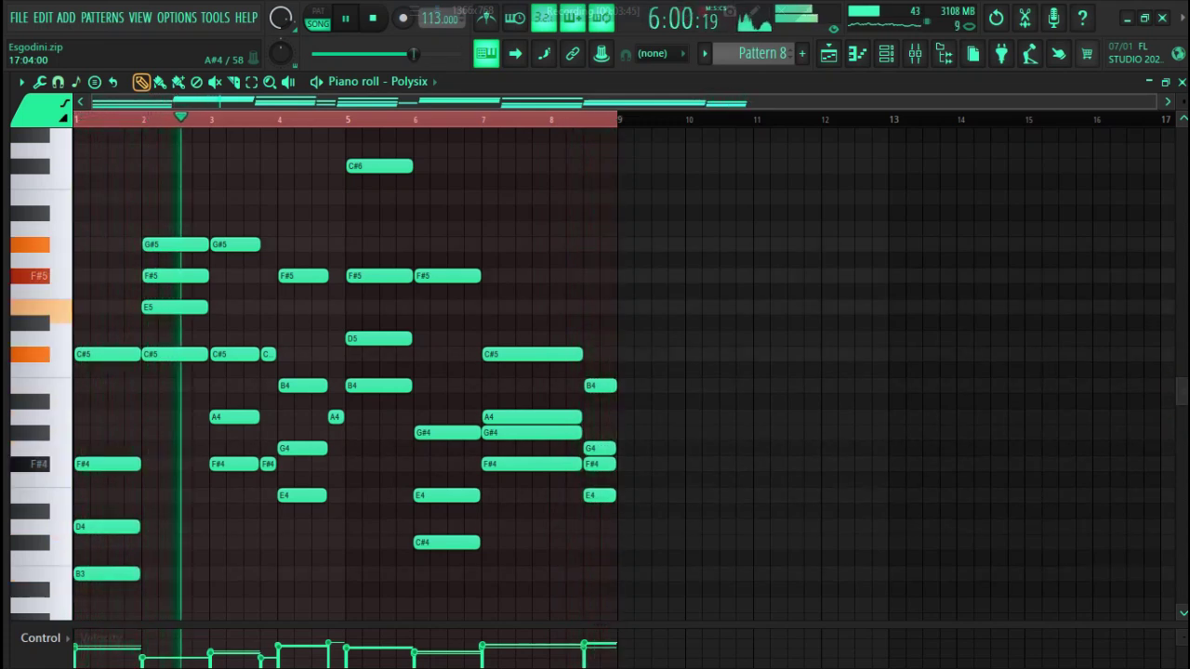
click(841, 54)
- Play the arrangement from bar 193, examine the Purity notes of Pattern 10 on Track 5 up close, and return to the playlist
drag(801, 105, 866, 119)
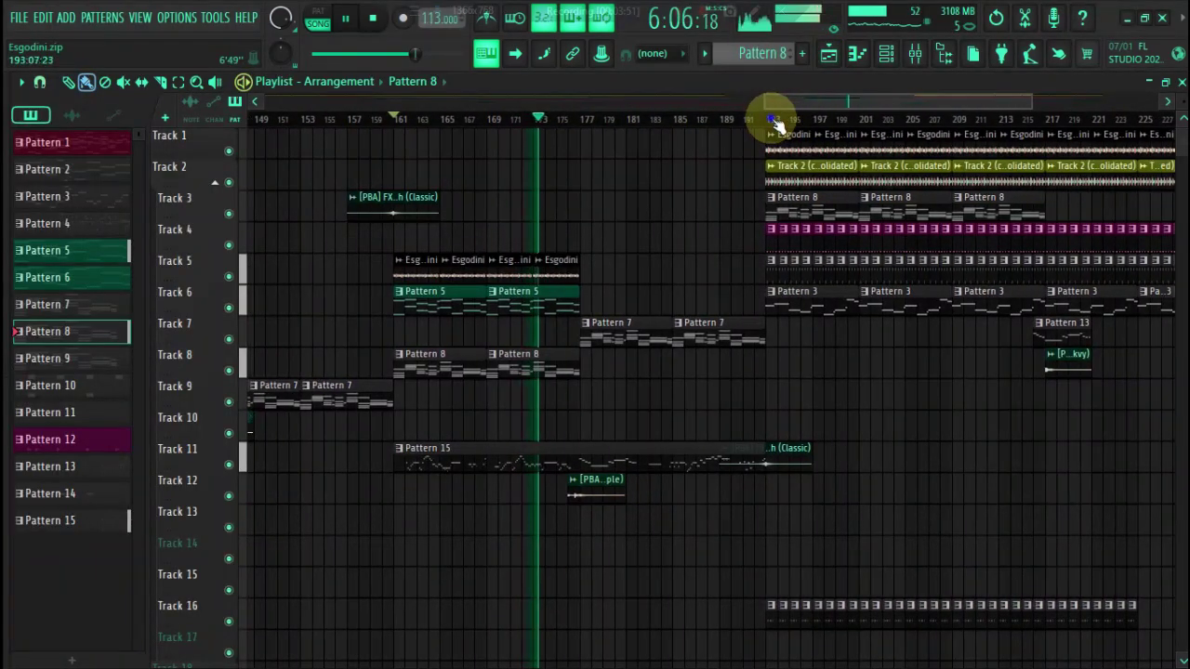
click(771, 120)
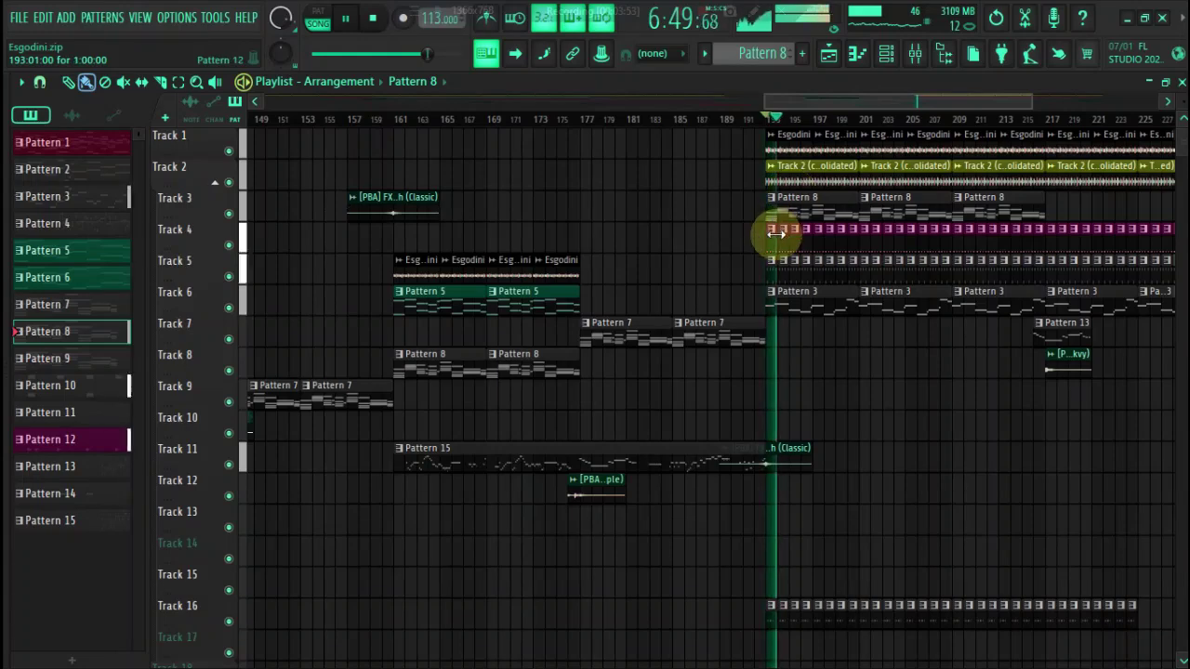
double_click(779, 270)
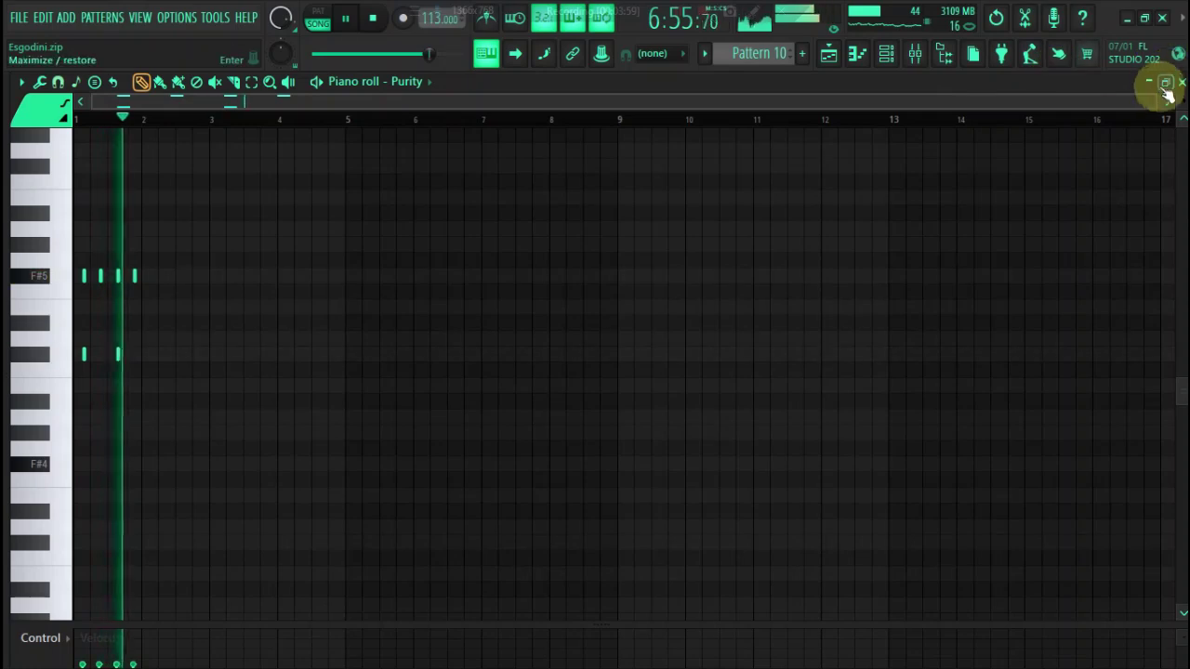
drag(1153, 98, 1048, 84)
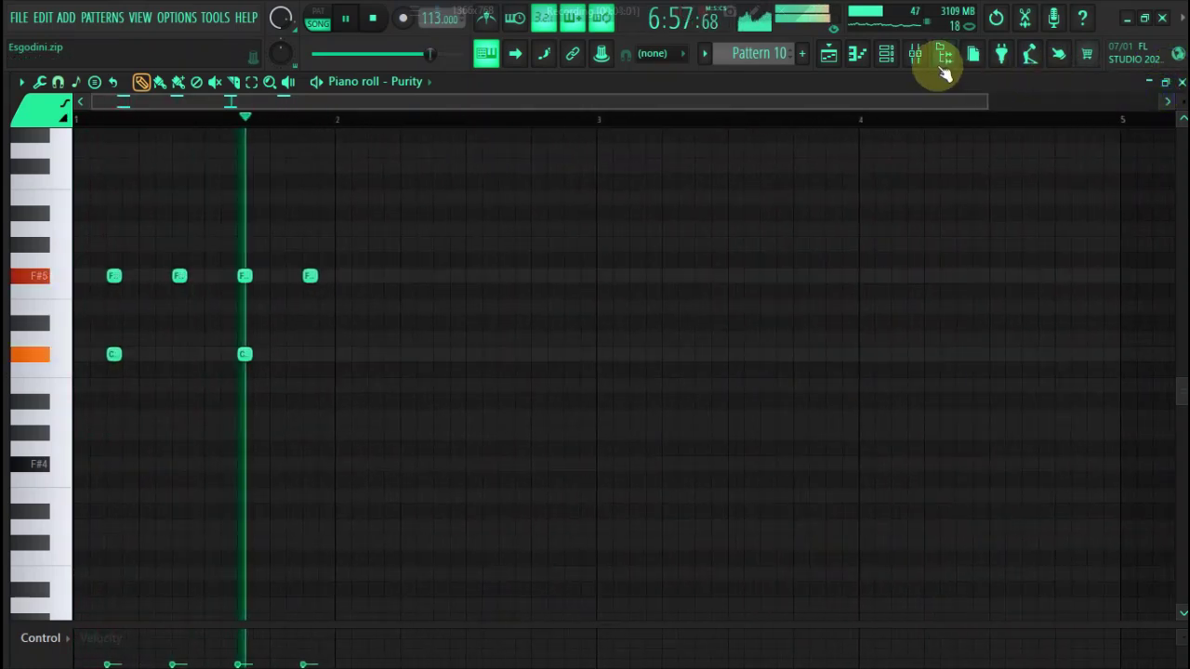
click(845, 54)
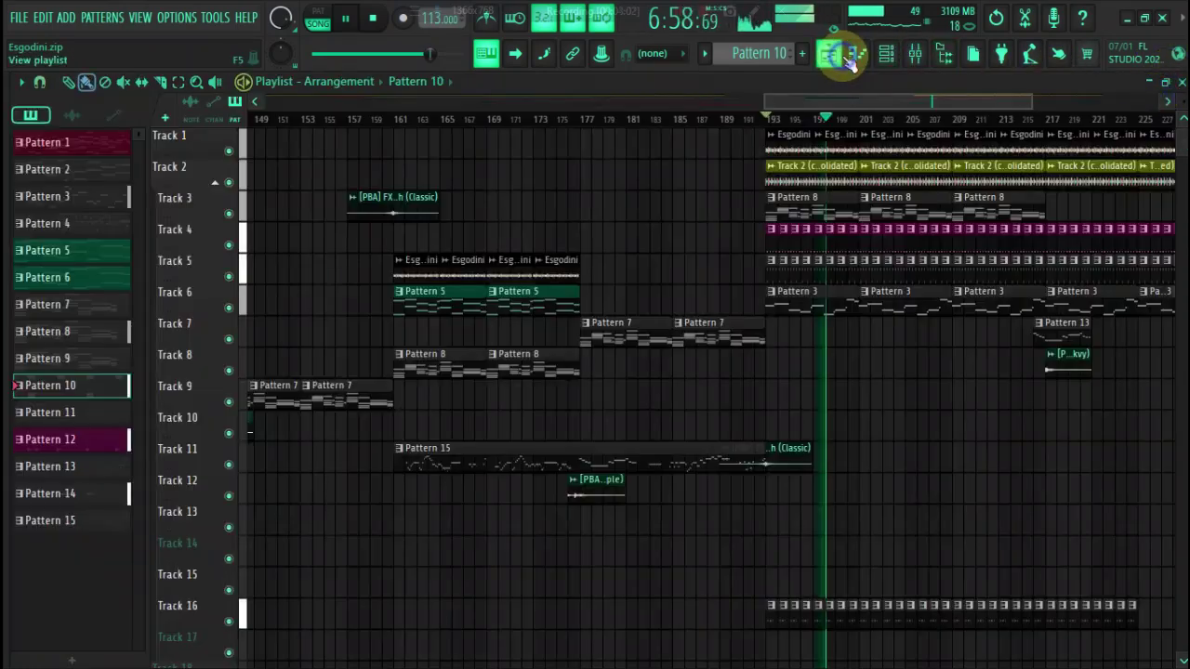
- Open Pattern 14 on Track 16, examine its reFX Nexus notes up close, and return to the playlist
double_click(816, 626)
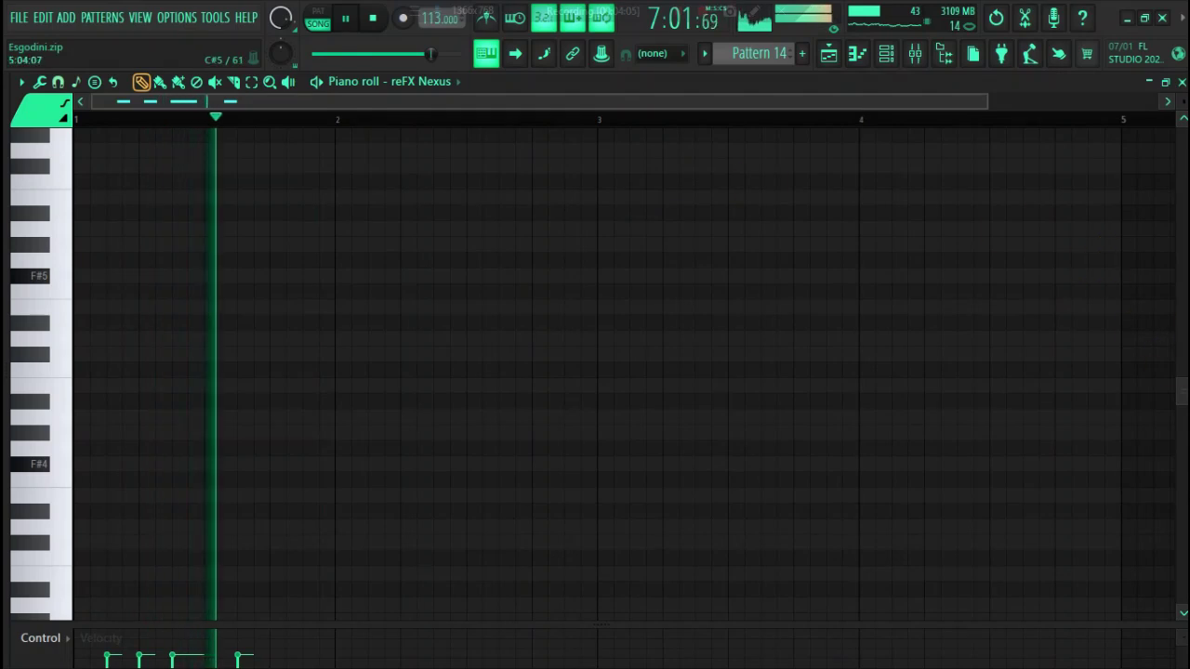
scroll(1181, 307, up, 5)
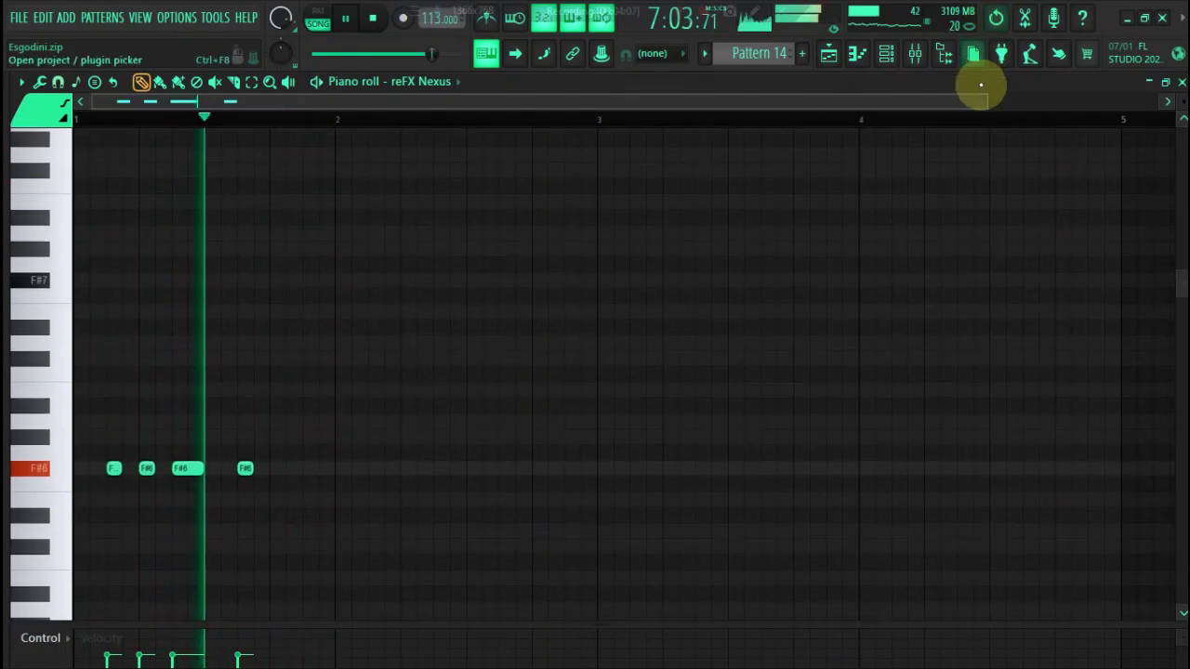
drag(988, 103, 547, 32)
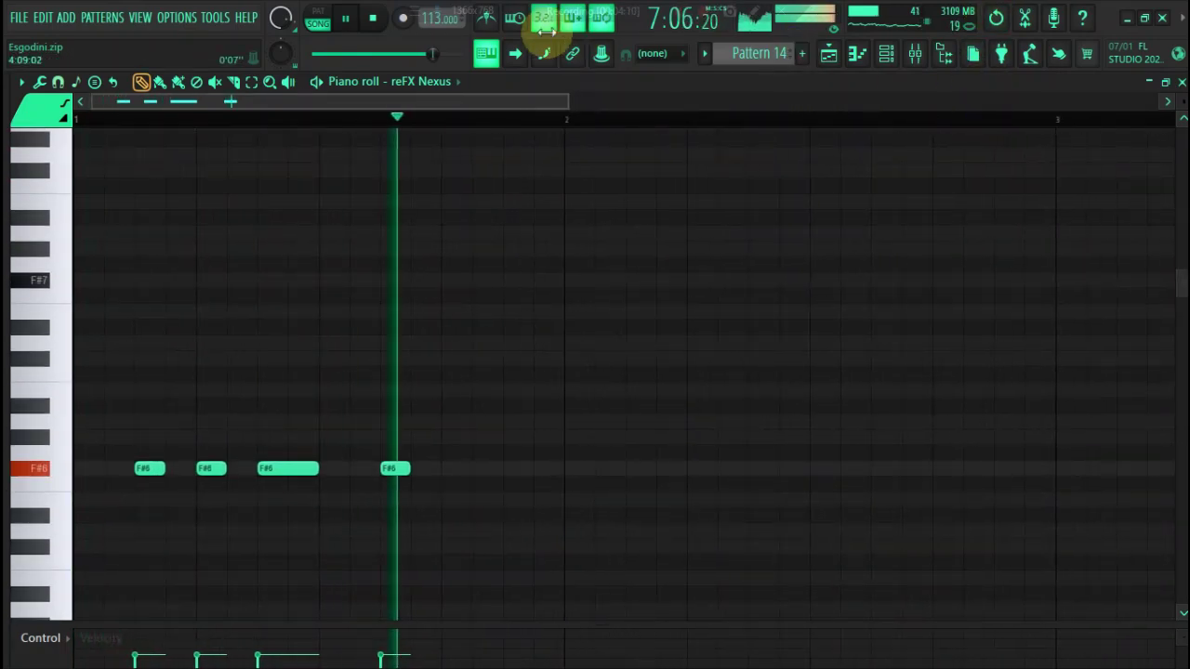
click(830, 56)
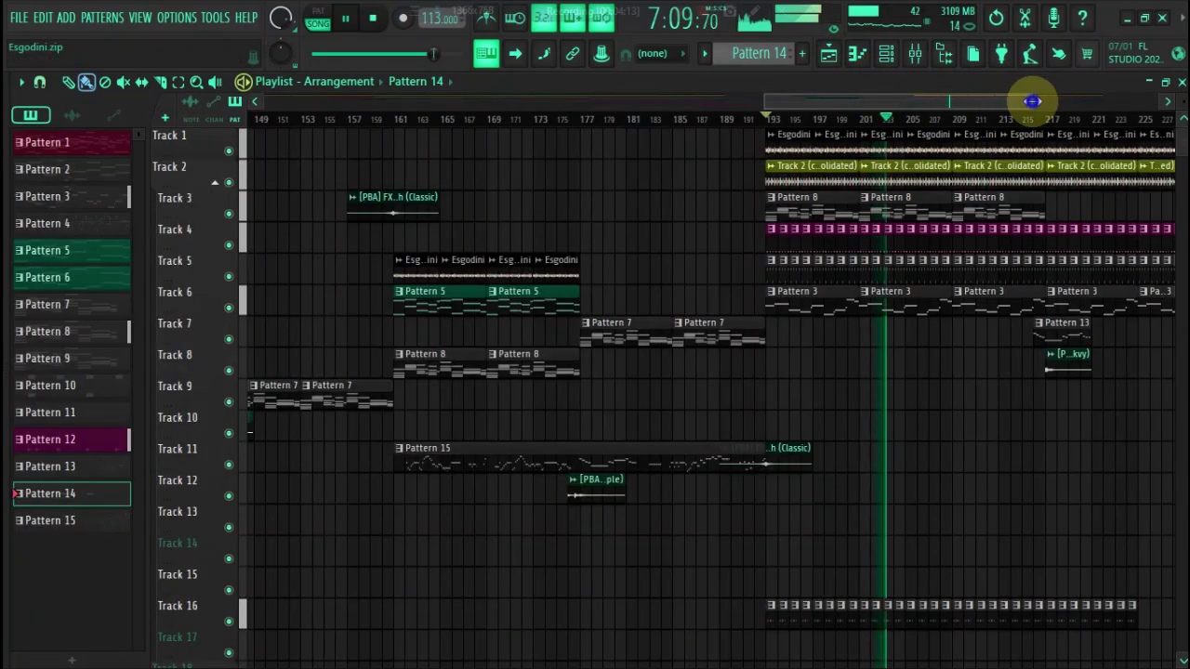
- Fit the whole arrangement into the playlist view, from bar 1 to the last clips
drag(1032, 102, 1126, 139)
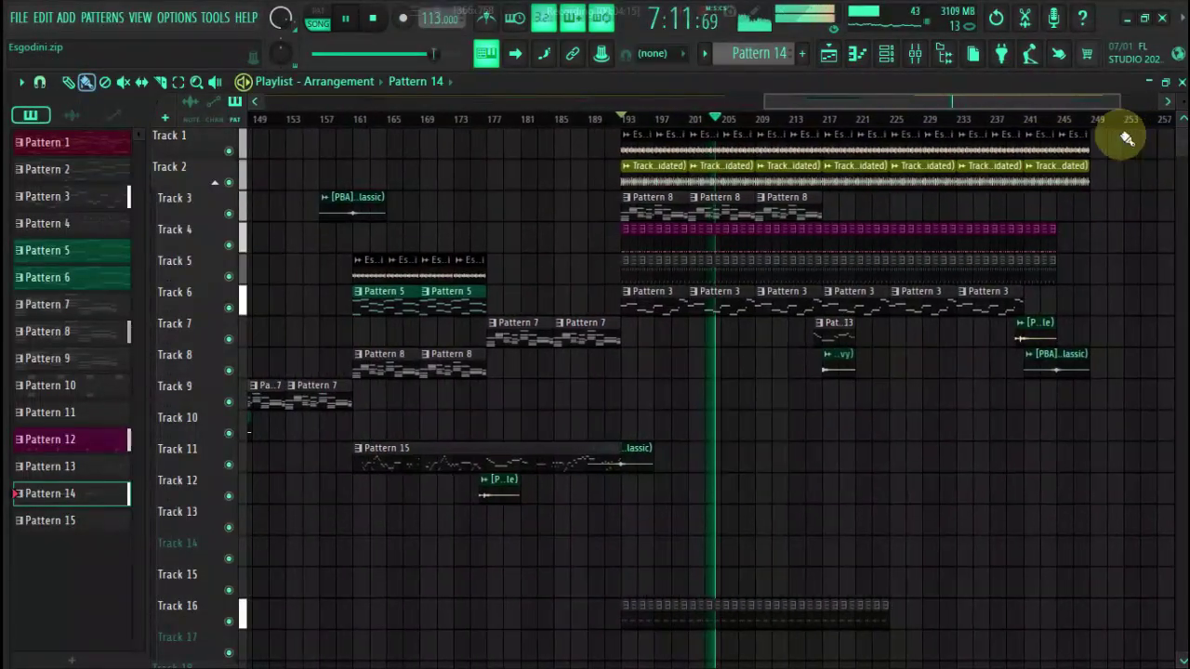
drag(765, 101, 191, 87)
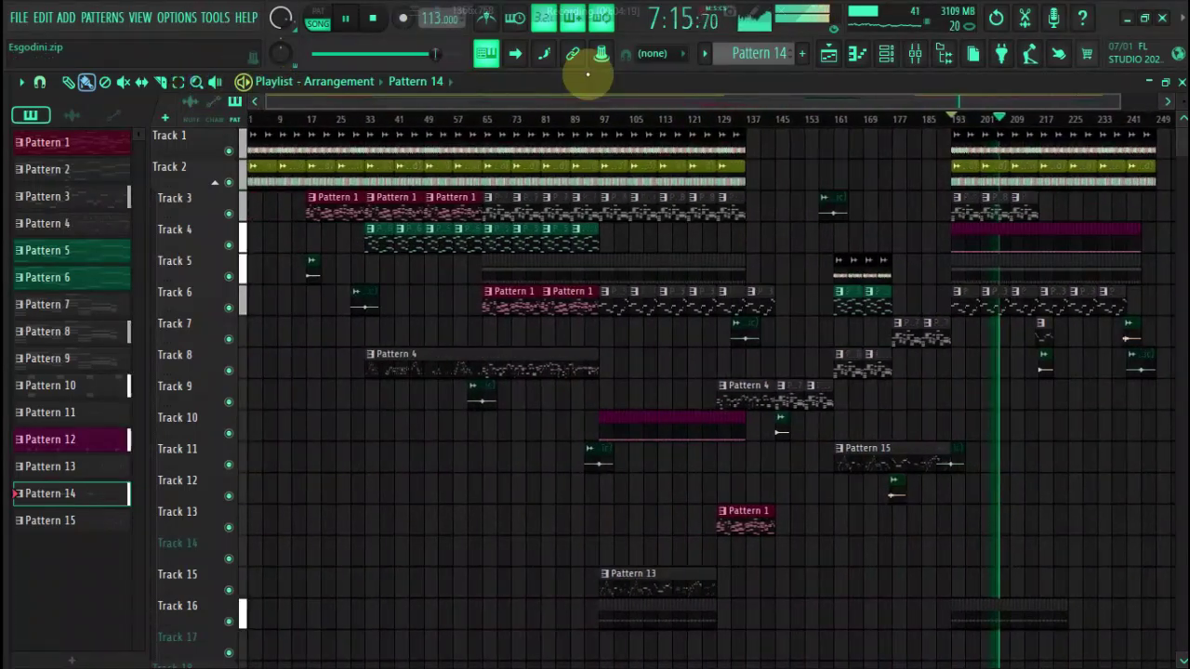